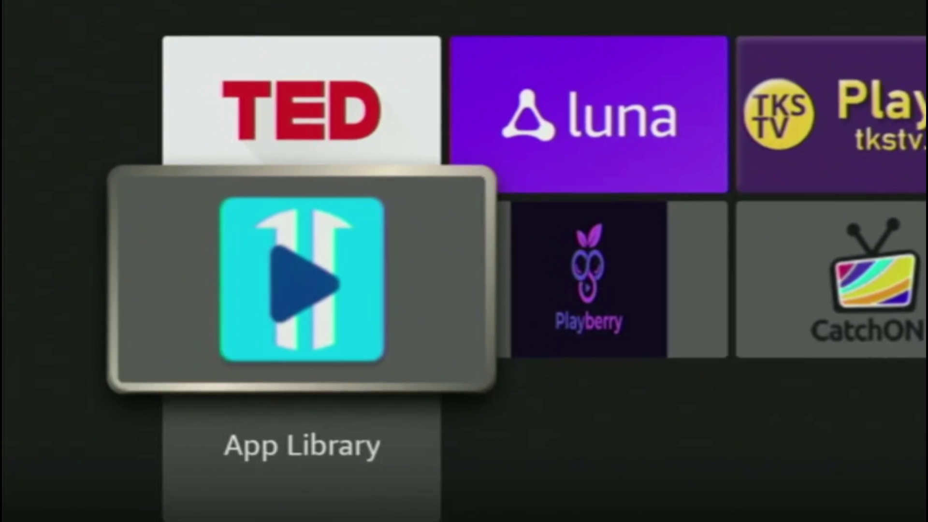
key("Return")
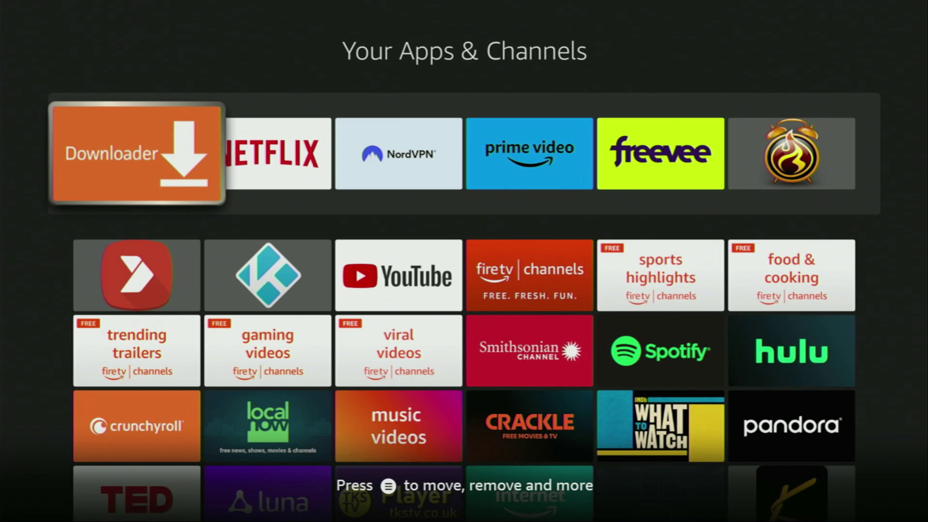
key("Return")
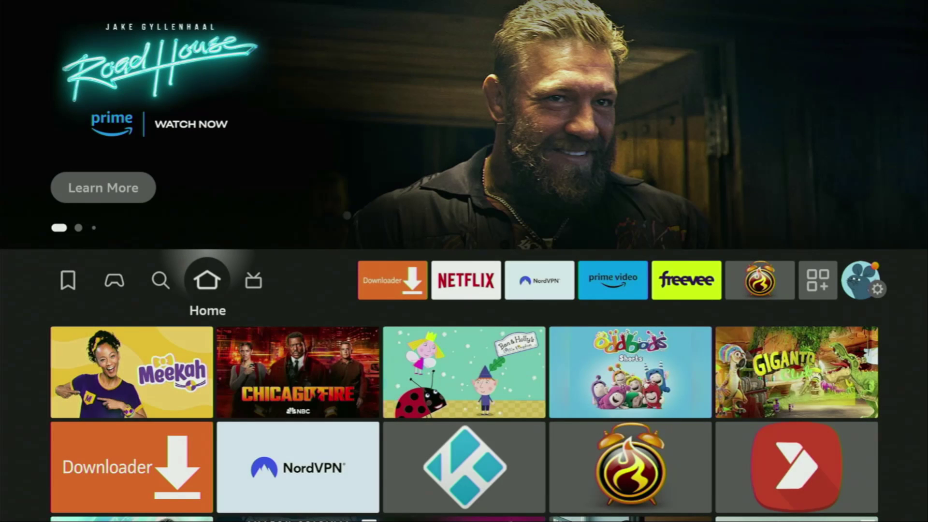
Open the search in the Find section of the home screen and enter "do"
key("Left")
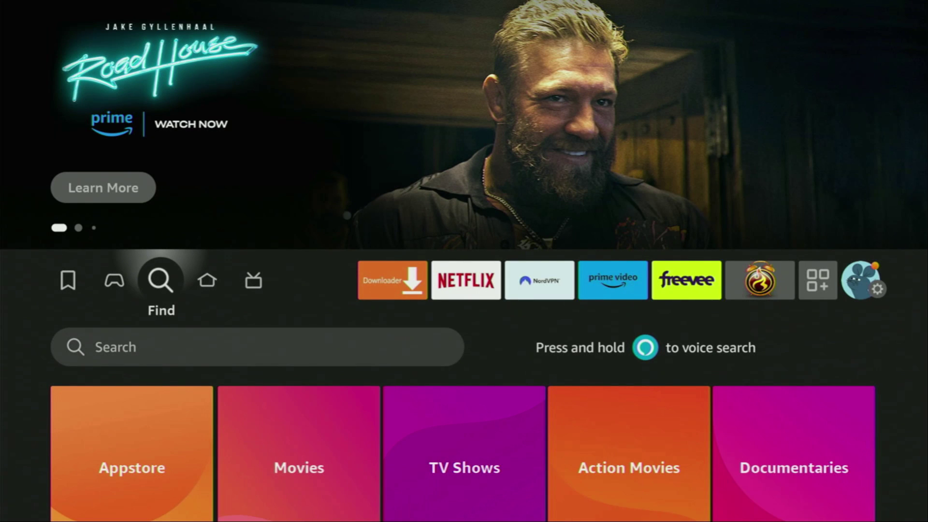
key("Down")
key("Return")
key("Right")
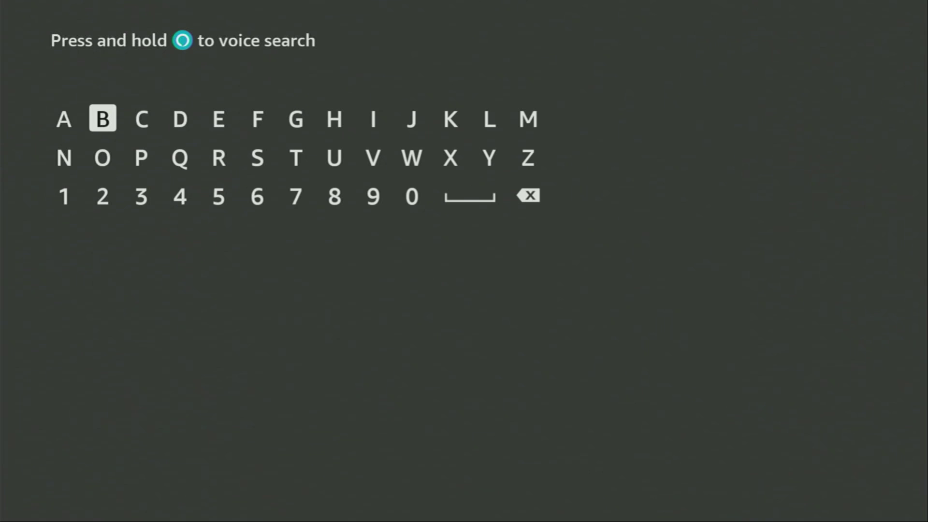
key("Right")
key("Right")
key("Return")
key("Down")
key("Left")
key("Left")
key("Return")
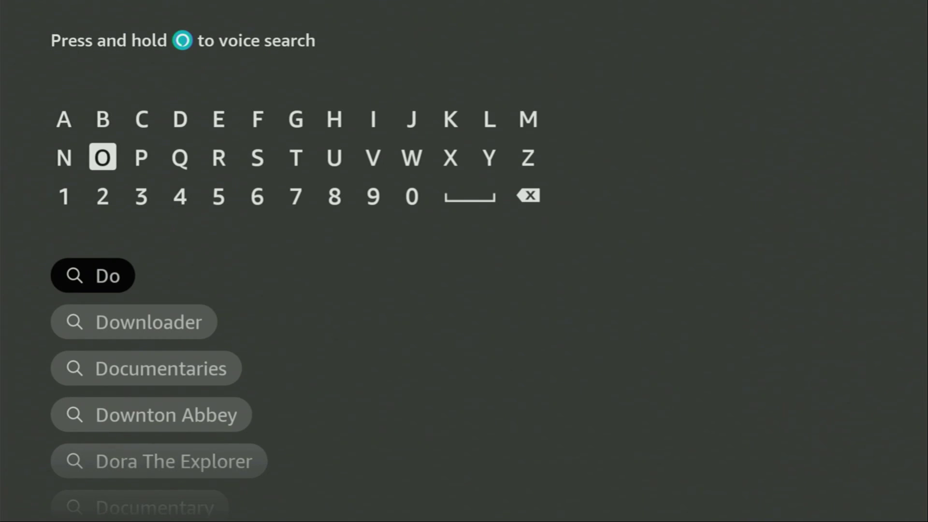
Choose the Downloader suggestion and open the Downloader app from the search results
key("Down")
key("Down")
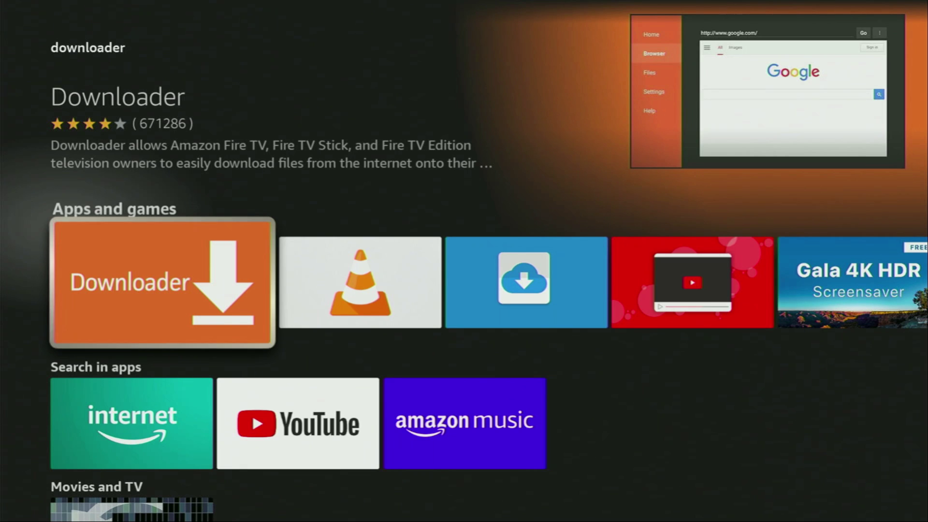
key("Return")
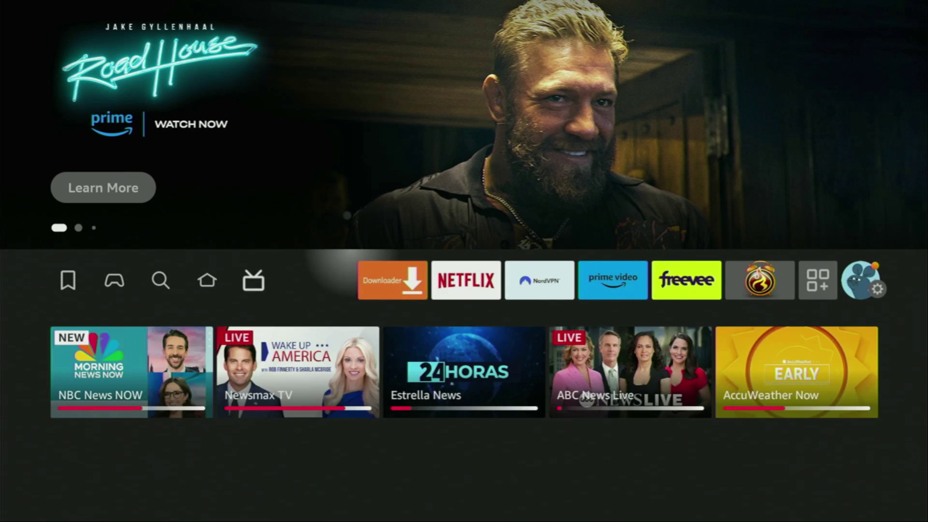
Go to the settings section of the Fire TV home screen
key("Right")
key("Right")
key("Right")
key("Right")
key("Right")
key("Right")
key("Right")
key("Right")
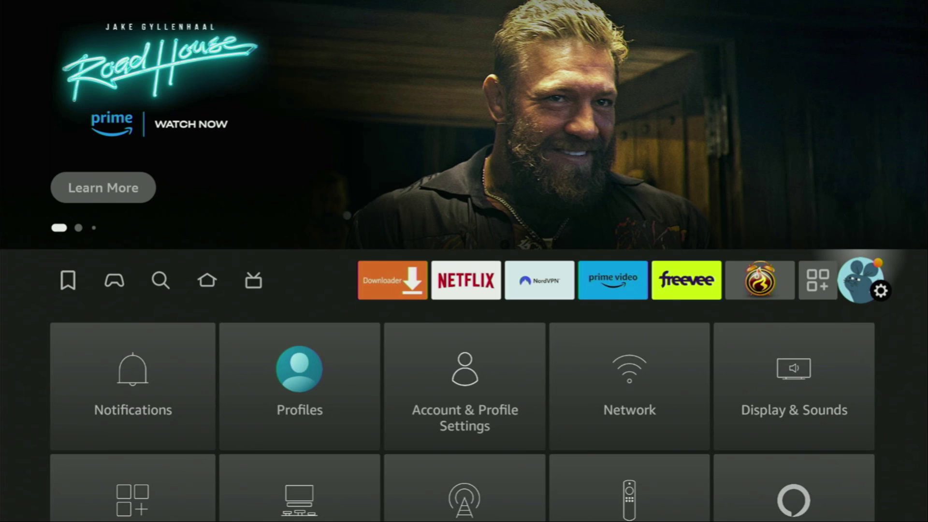
Open the My Fire TV settings
key("Down")
key("Down")
key("Down")
key("Right")
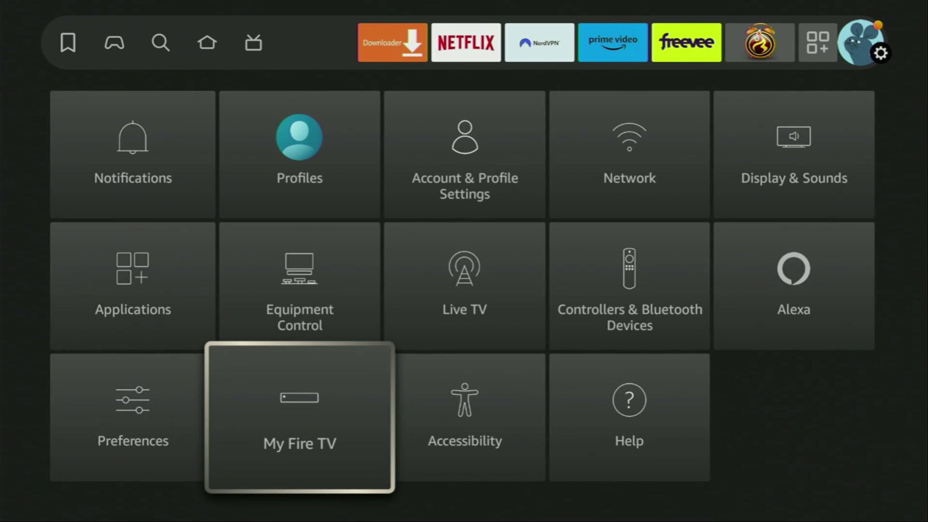
key("Return")
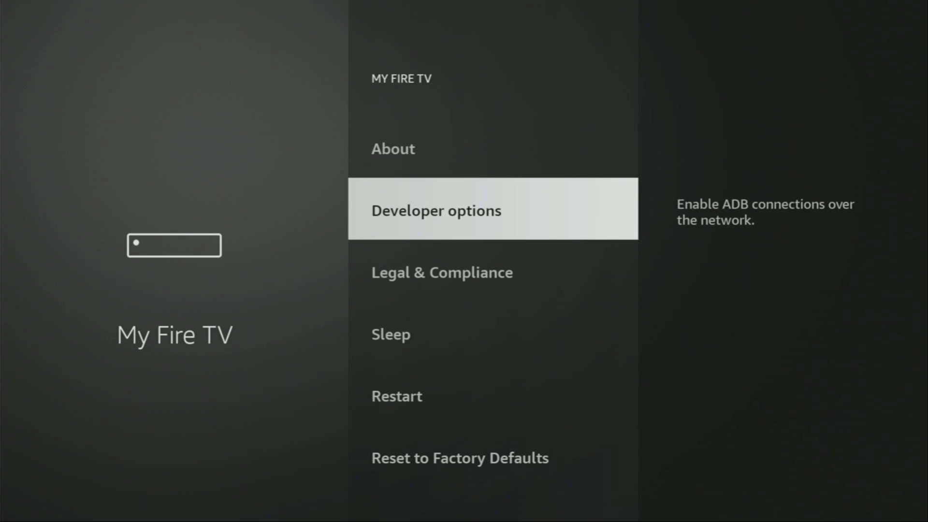
Open About and select the Fire TV Stick 4K Max entry repeatedly to unlock the developer options
key("Up")
key("Return")
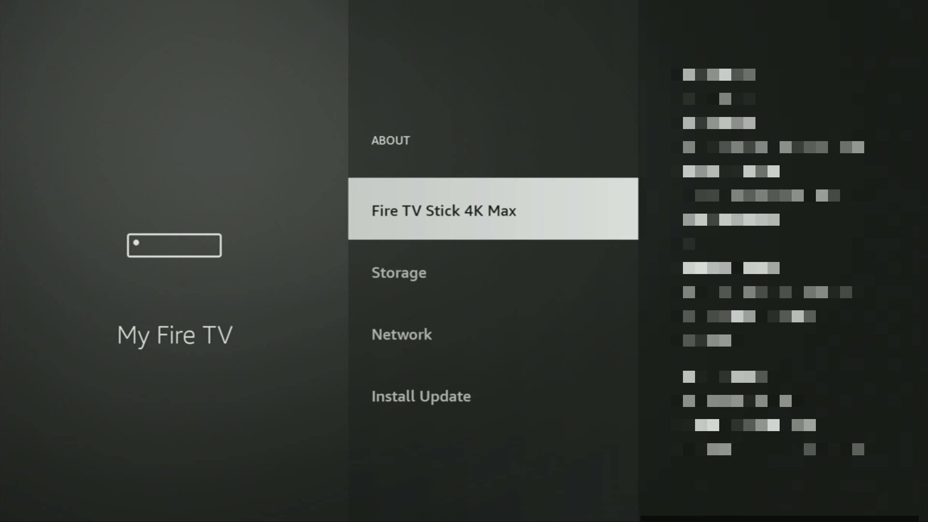
key("Return")
key("Return")
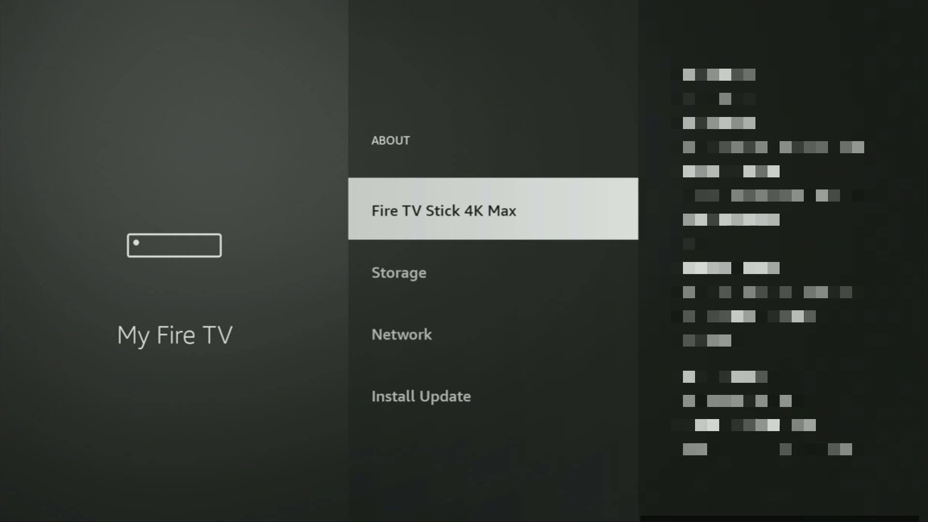
Return to the My Fire TV settings and open Developer options
key("Escape")
key("Down")
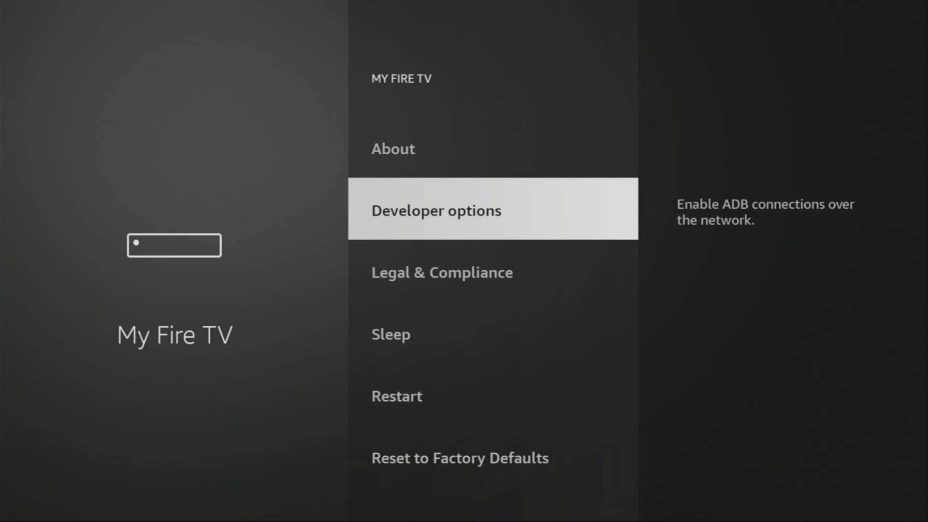
key("Return")
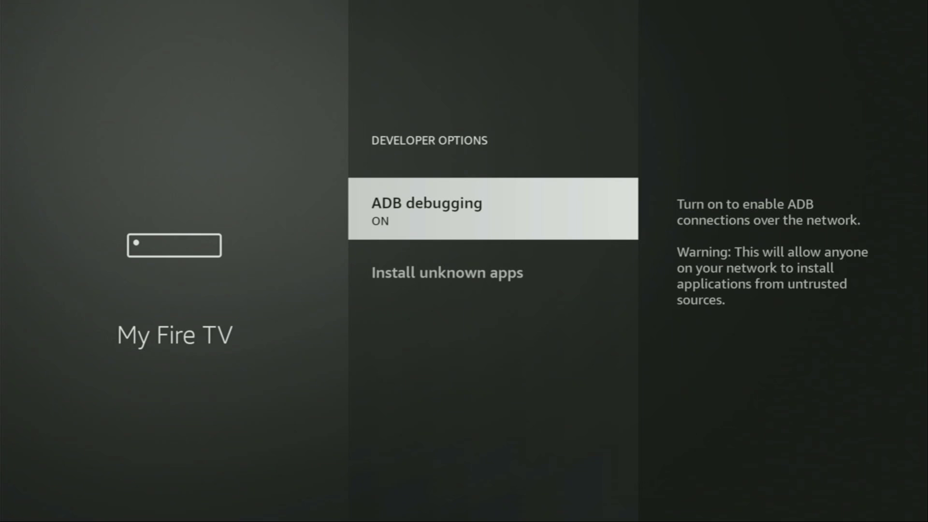
Open Install unknown apps and check the install permission of the Downloader app
key("Down")
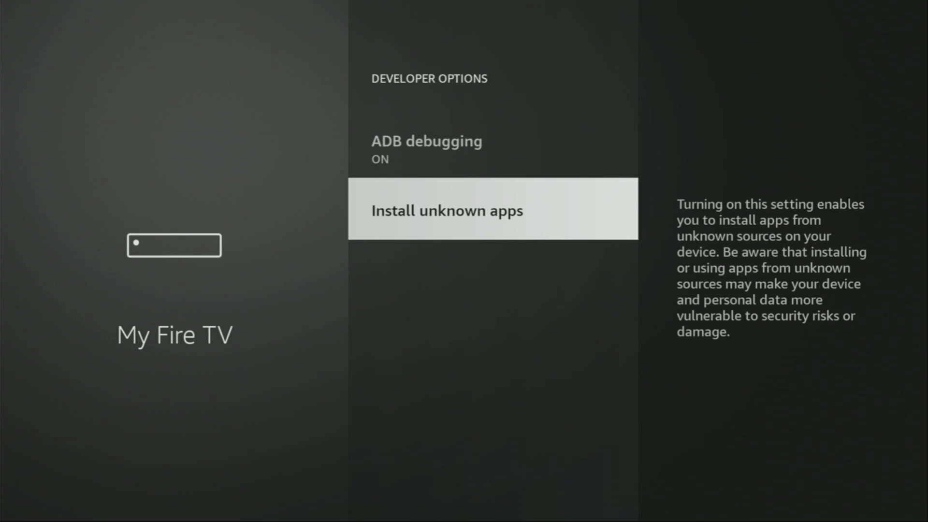
key("Return")
key("Down")
key("Down")
key("Down")
key("Down")
key("Down")
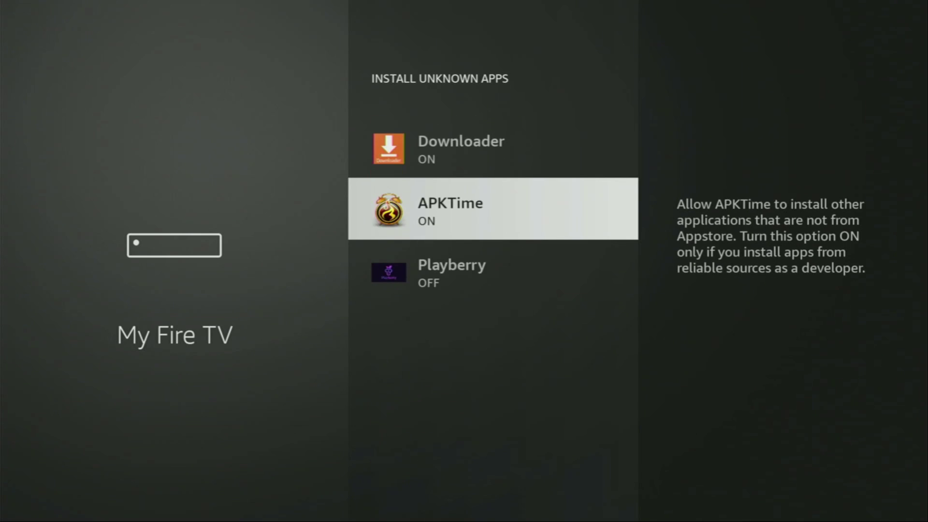
key("Up")
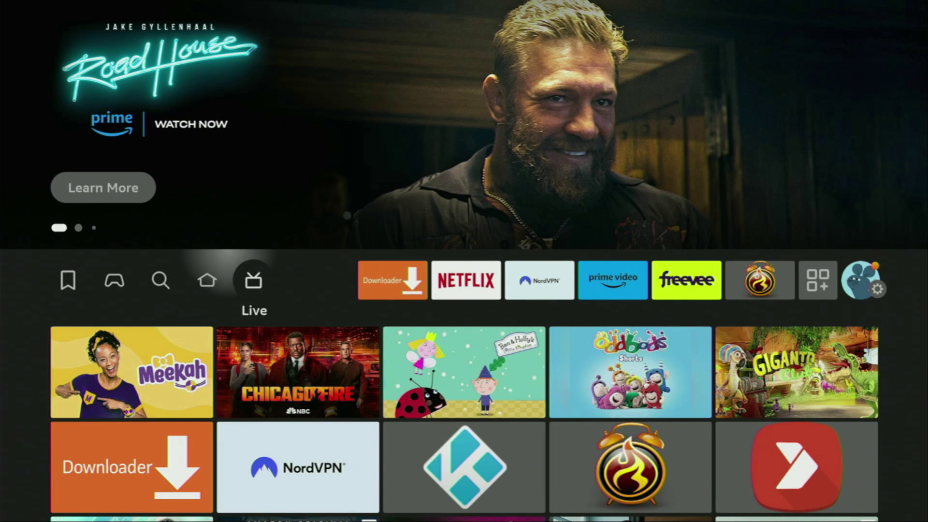
Open the full Your Apps & Channels list from the home screen
key("Right")
key("Right")
key("Right")
key("Right")
key("Right")
key("Right")
key("Right")
key("Return")
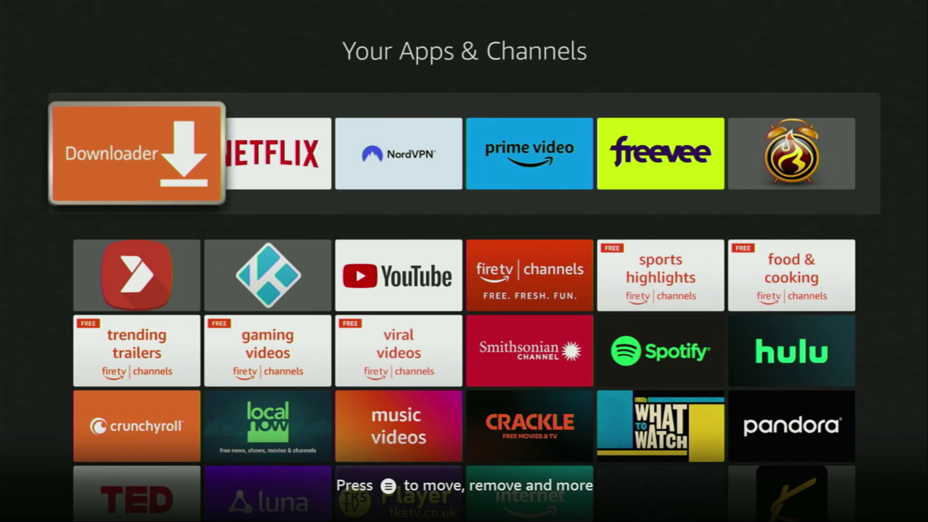
Launch the NordVPN app from Your Apps & Channels
key("Right")
key("Right")
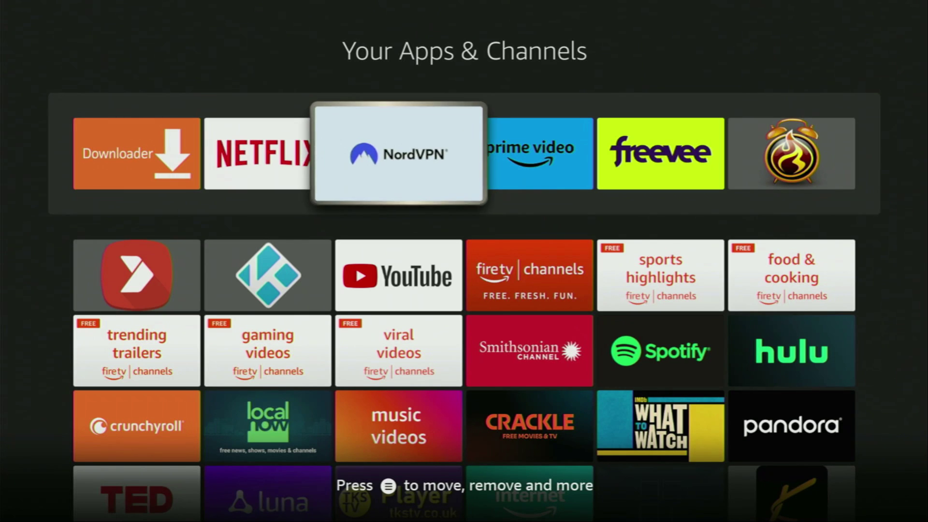
key("Return")
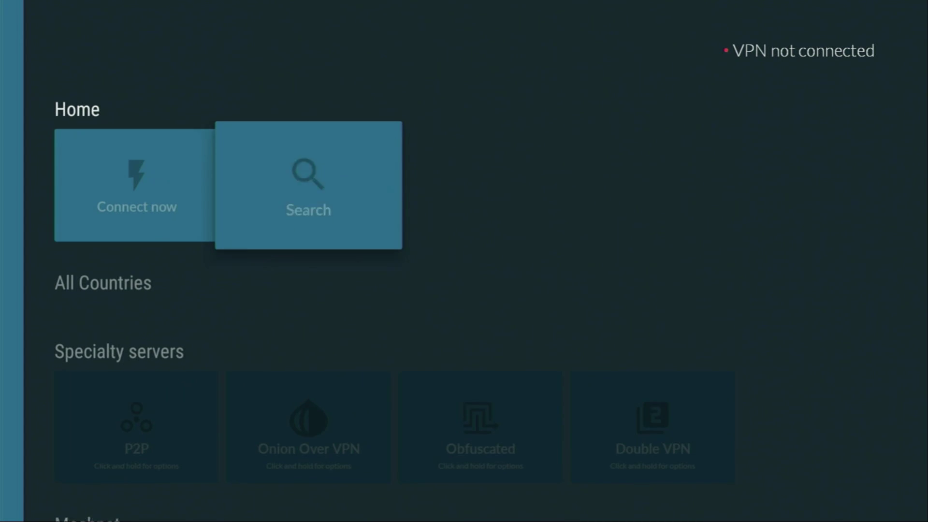
Examine the VPN server locations in All Countries, from Albania through Dominican Republic
key("Down")
key("Down")
key("Up")
key("Right")
key("Right")
key("Right")
key("Right")
key("Right")
key("Right")
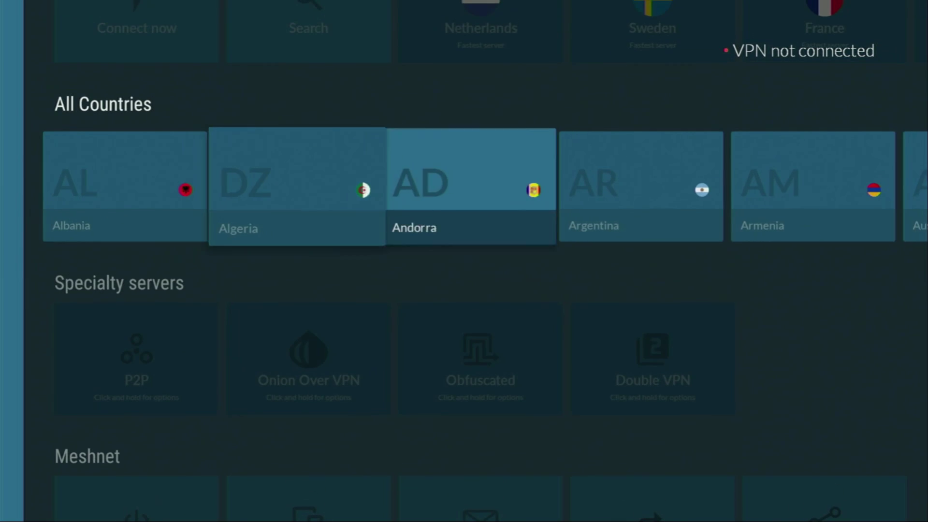
key("Right")
key("Right")
key("Right")
key("Right")
key("Right")
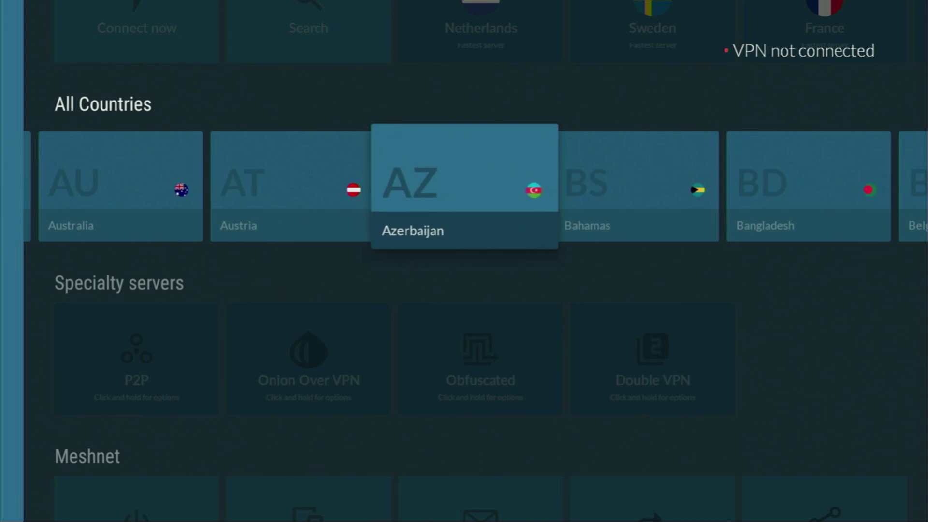
key("Right")
key("Right")
key("Right")
key("Right")
key("Right")
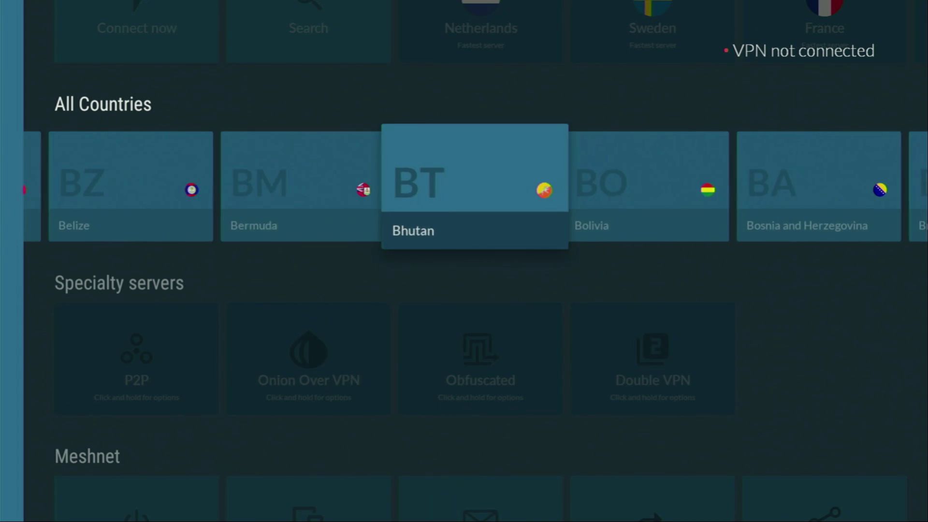
key("Right")
key("Right")
key("Right")
key("Right")
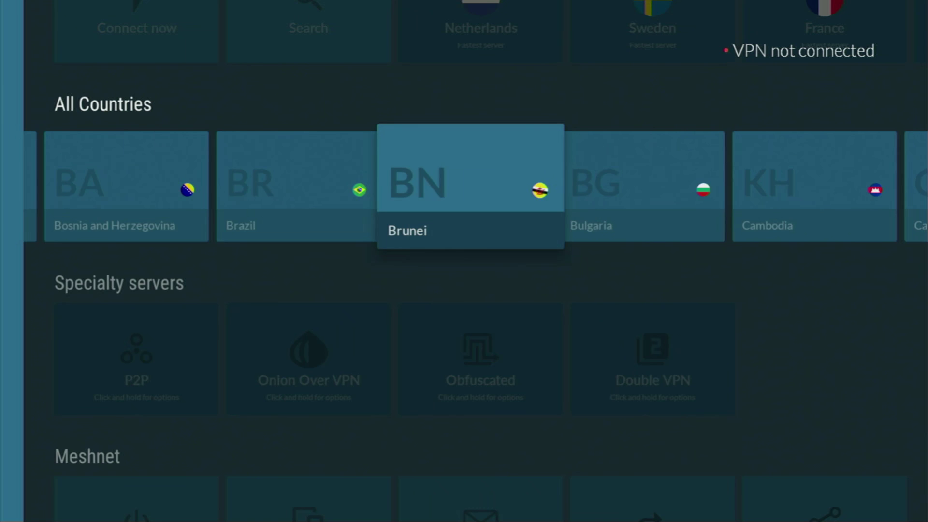
key("Right")
key("Right")
key("Right")
key("Right")
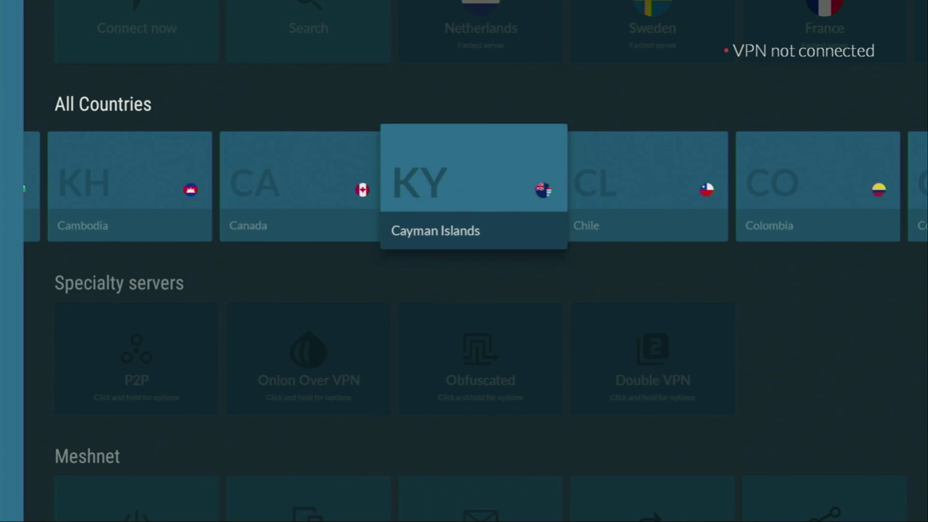
key("Right")
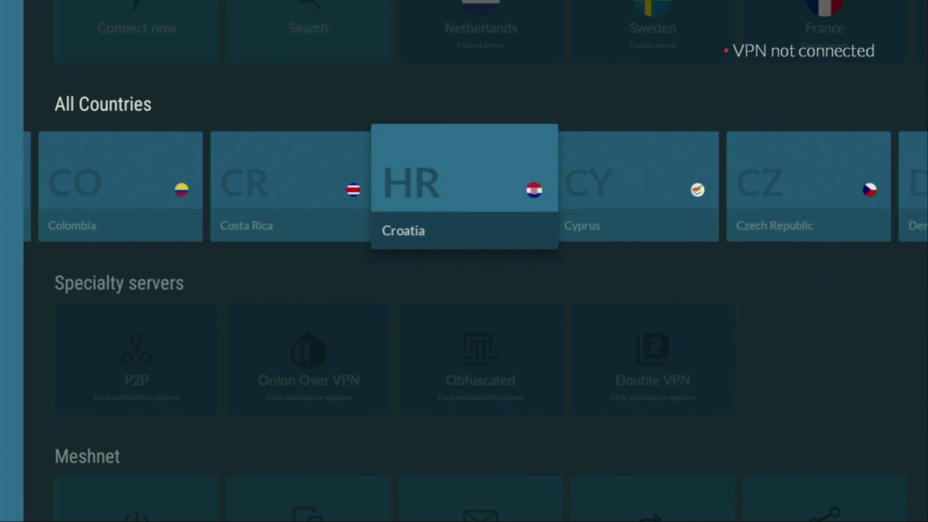
key("Right")
key("Right")
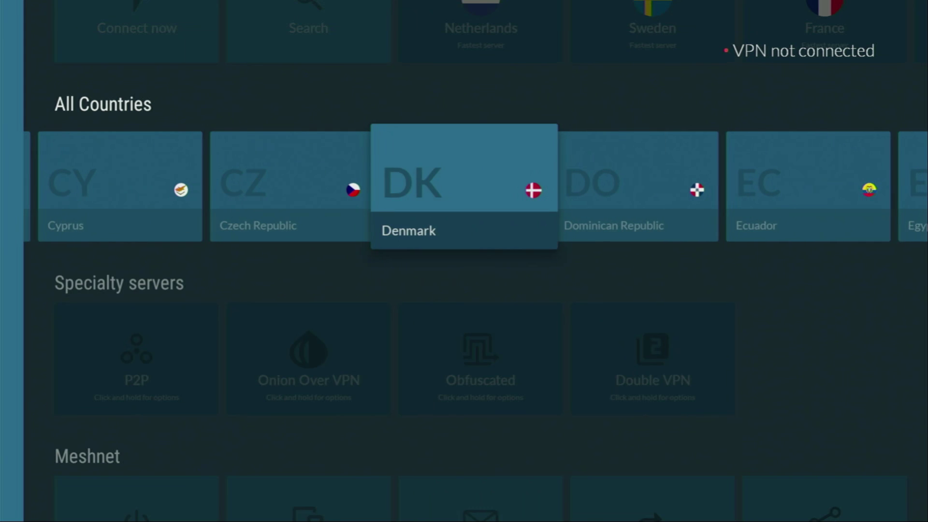
key("Right")
Connect the VPN to the fastest server in France from the Home row
key("Up")
key("Right")
key("Right")
key("Right")
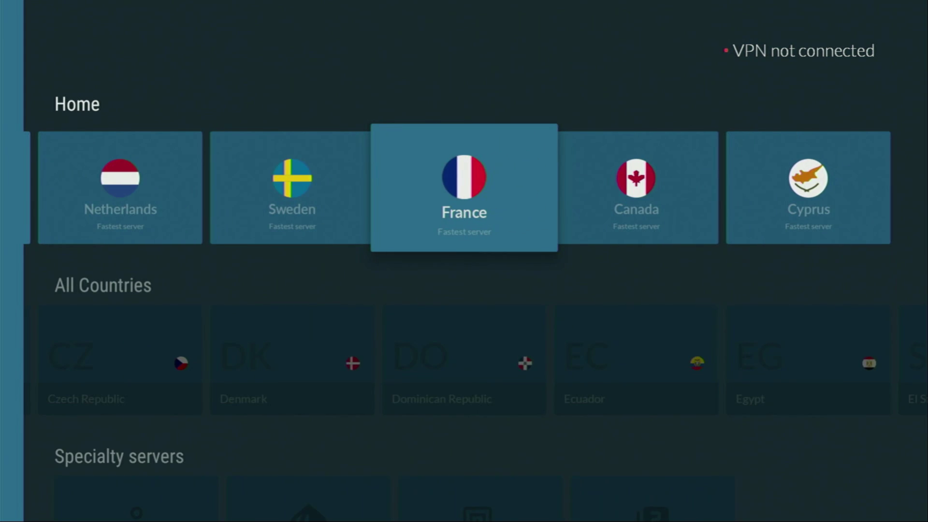
key("Return")
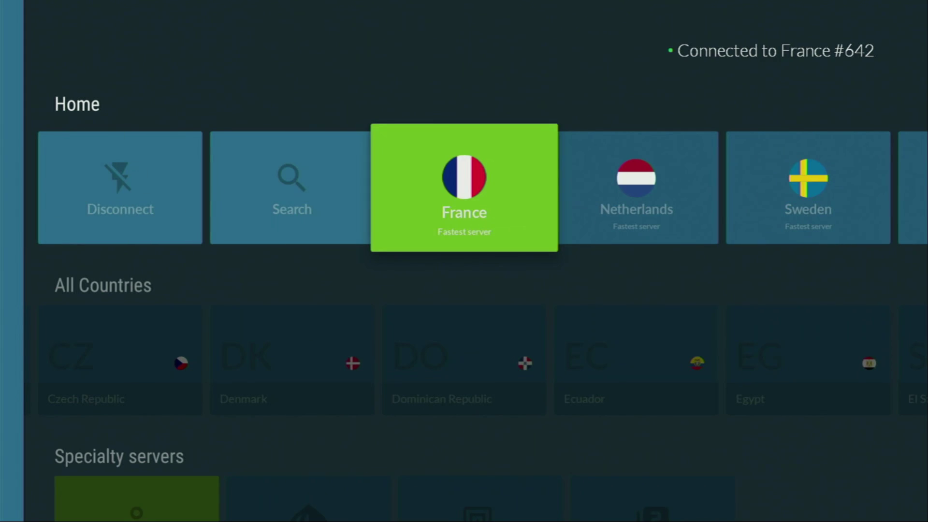
Examine further server locations in All Countries, from Dominican Republic to beyond Greece
key("Down")
key("Right")
key("Right")
key("Right")
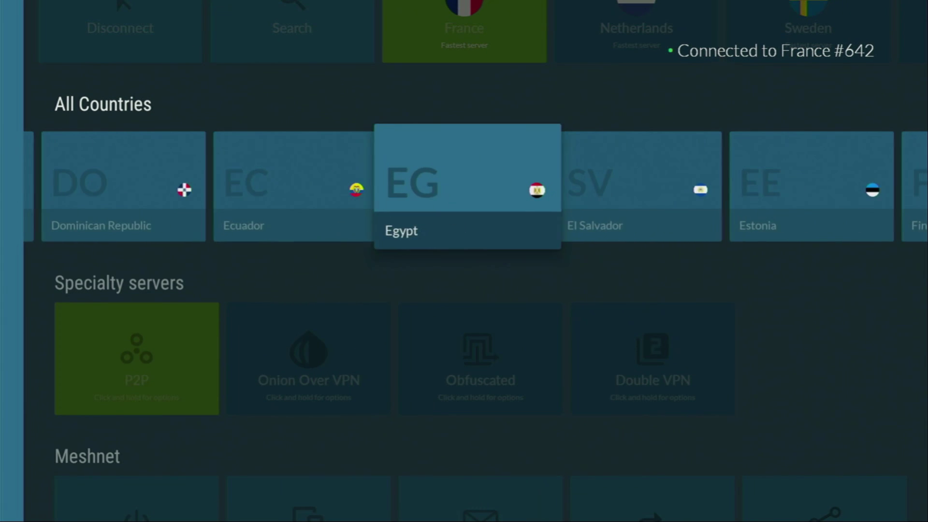
key("Right")
key("Right")
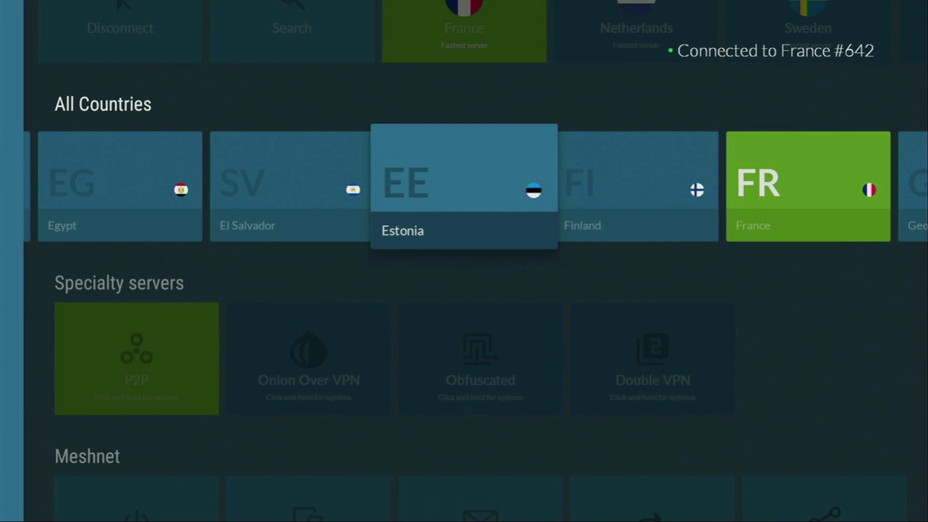
key("Right")
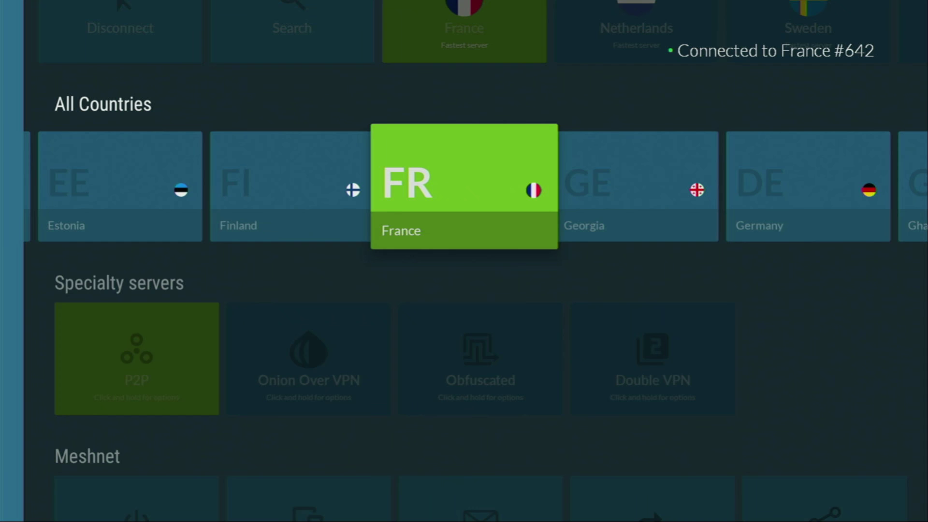
key("Right")
key("Right")
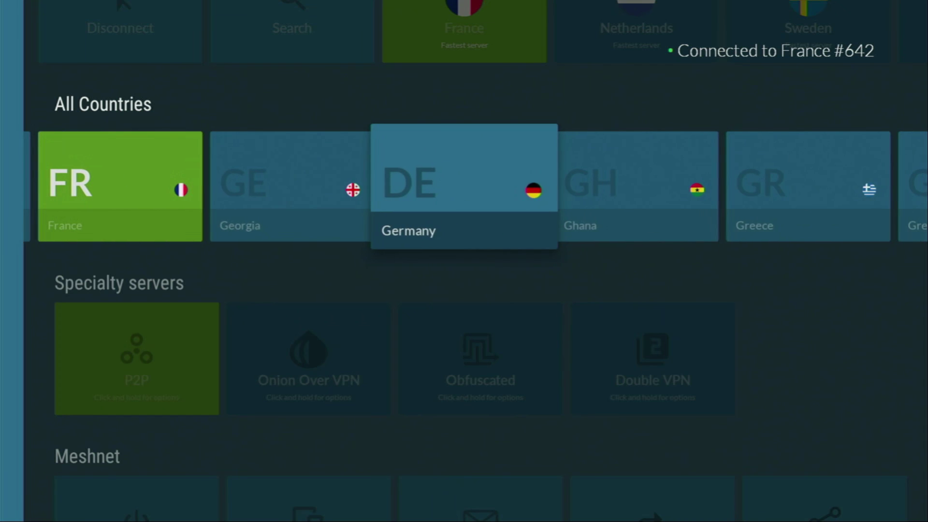
key("Right")
key("Right")
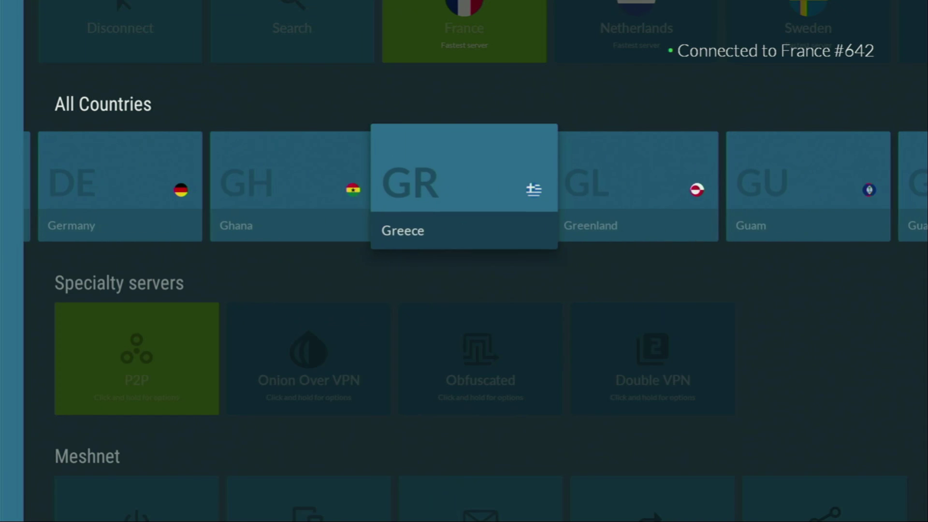
key("Right")
key("Right")
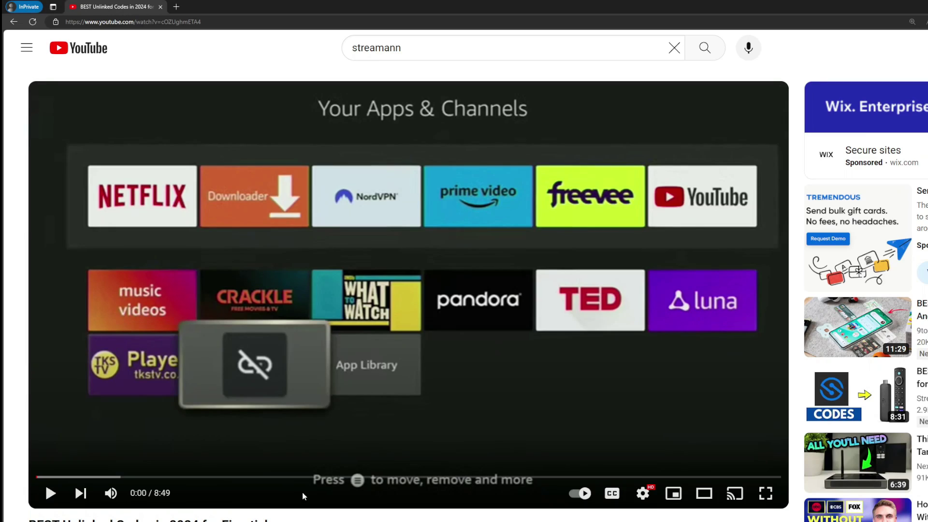
Switch to the YouTube video page, expand its description and examine the NordVPN offer linked there
scroll(302, 496, "down", 7)
left_click(314, 305)
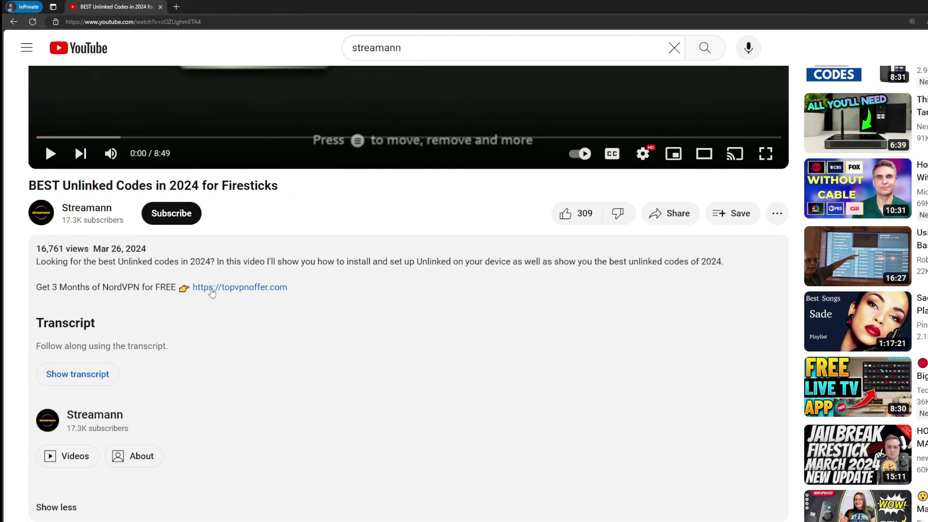
scroll(225, 290, "down", 5)
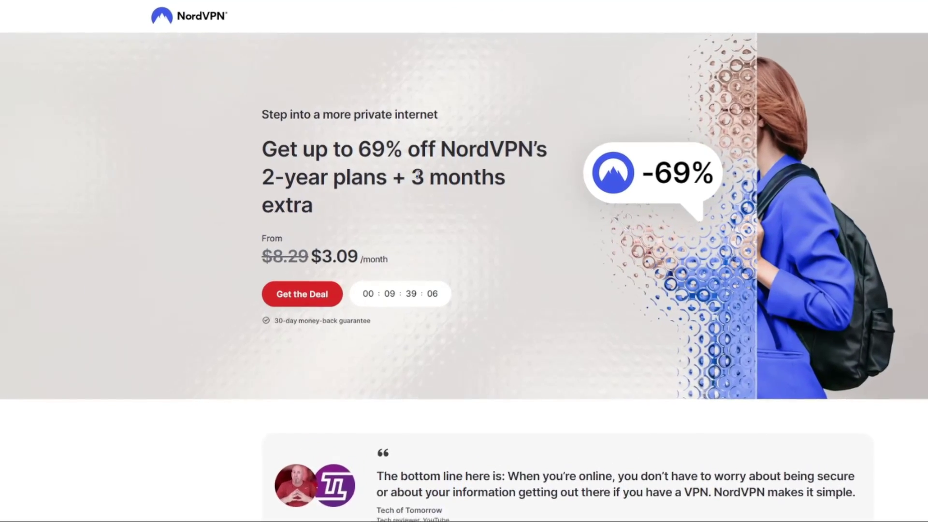
left_click_drag(415, 181, 517, 203)
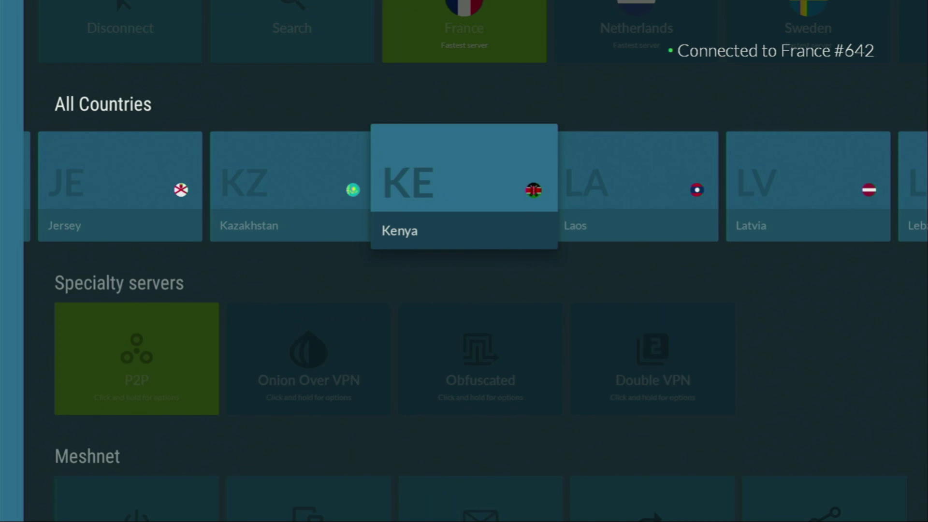
Examine more VPN server locations in All Countries, from Kenya through Panama
key("Right")
key("Right")
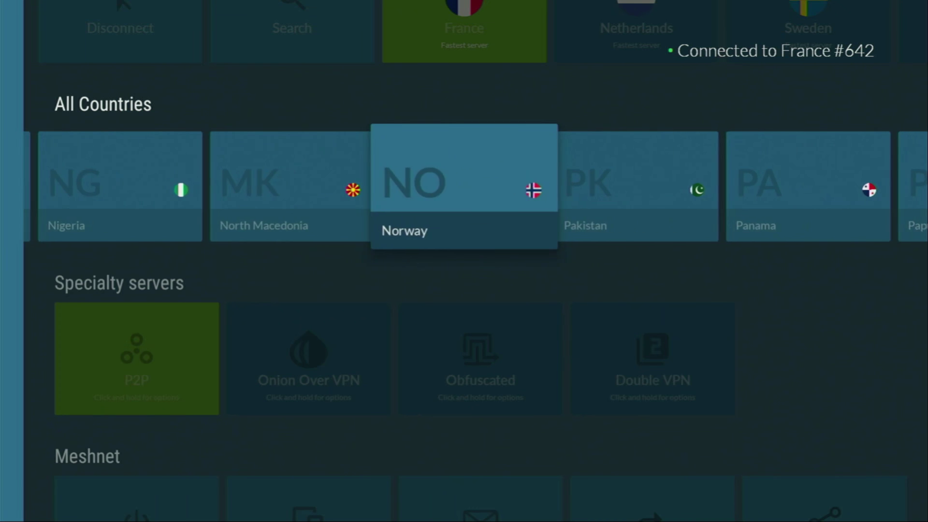
key("Right")
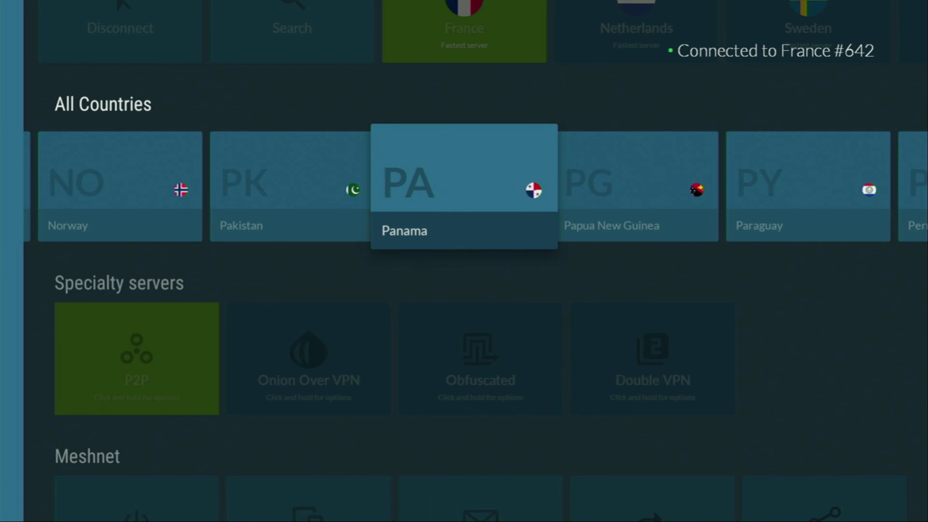
key("Up")
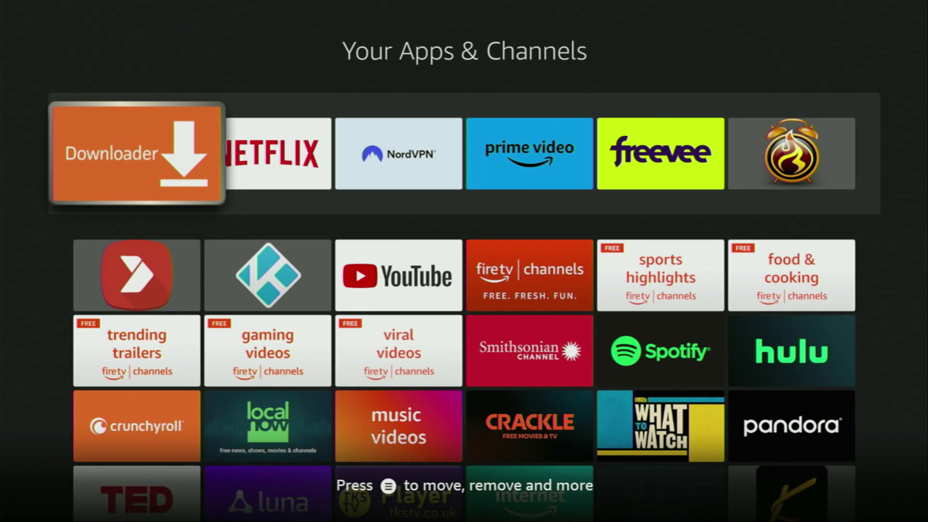
Launch Downloader from Your Apps & Channels and go to its Home page
key("Return")
key("Left")
key("Left")
key("Left")
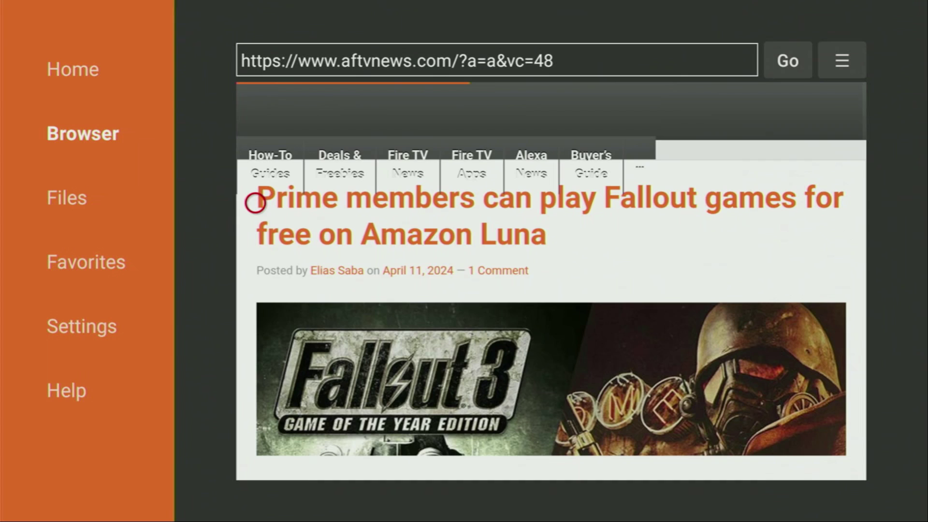
key("Return")
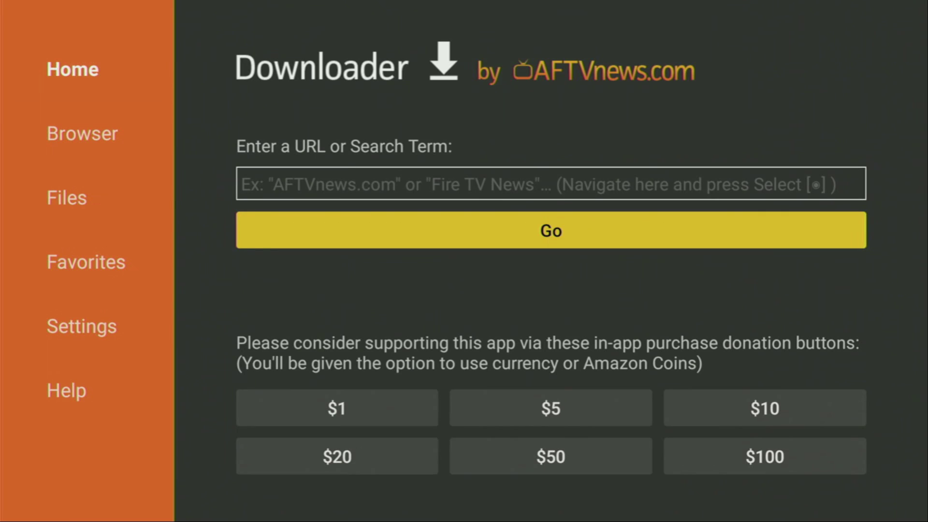
Enter the code 28907 as Downloader's URL and load it
key("Up")
key("Return")
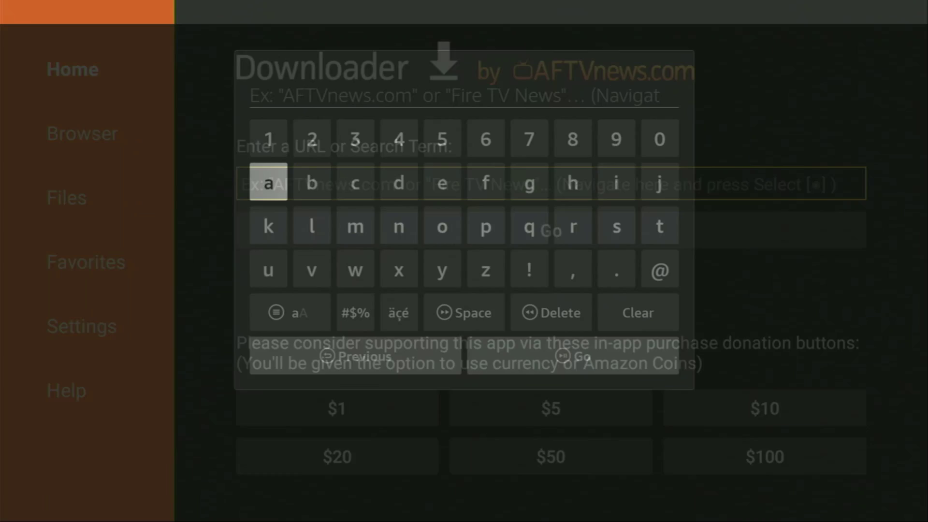
key("Up")
key("Right")
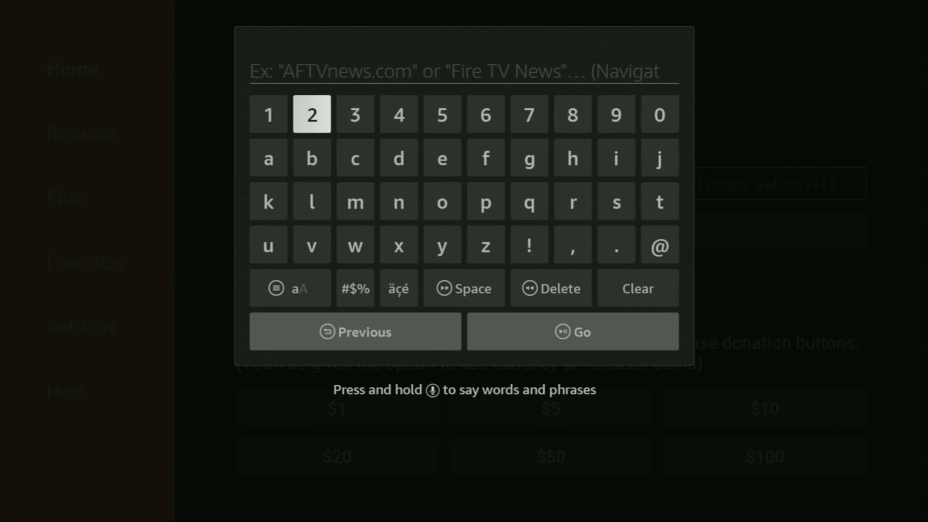
key("Return")
key("Left")
key("Left")
key("Left")
key("Left")
key("Return")
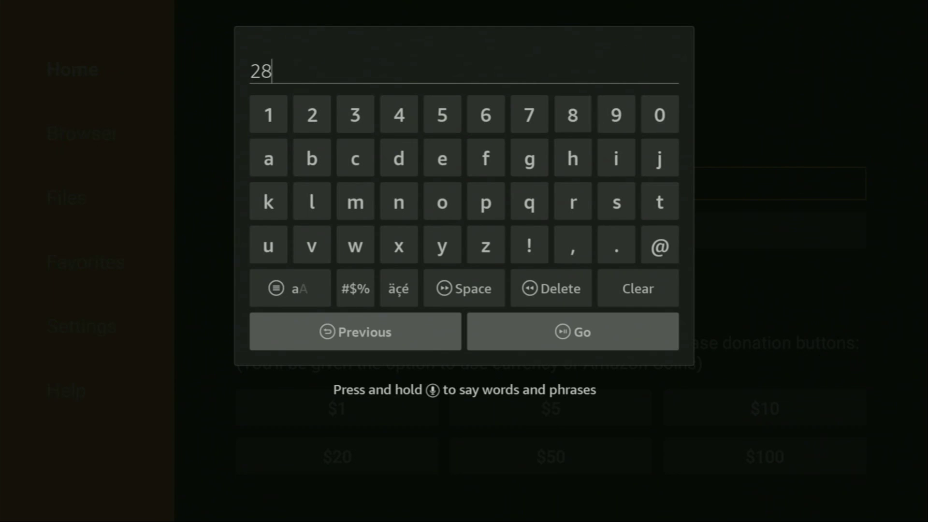
key("Right")
key("Return")
key("Right")
key("Return")
key("Left")
key("Left")
key("Left")
key("Return")
key("Down")
key("Down")
key("Down")
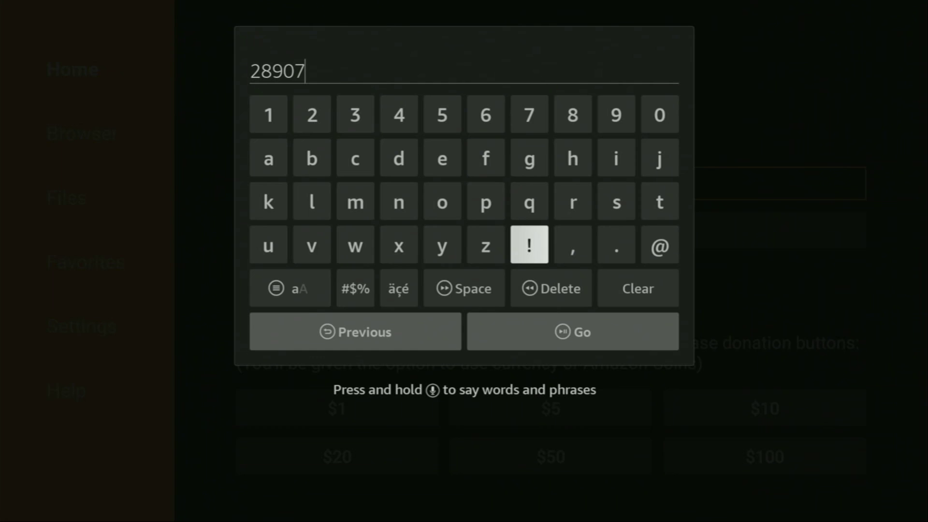
key("Down")
key("Down")
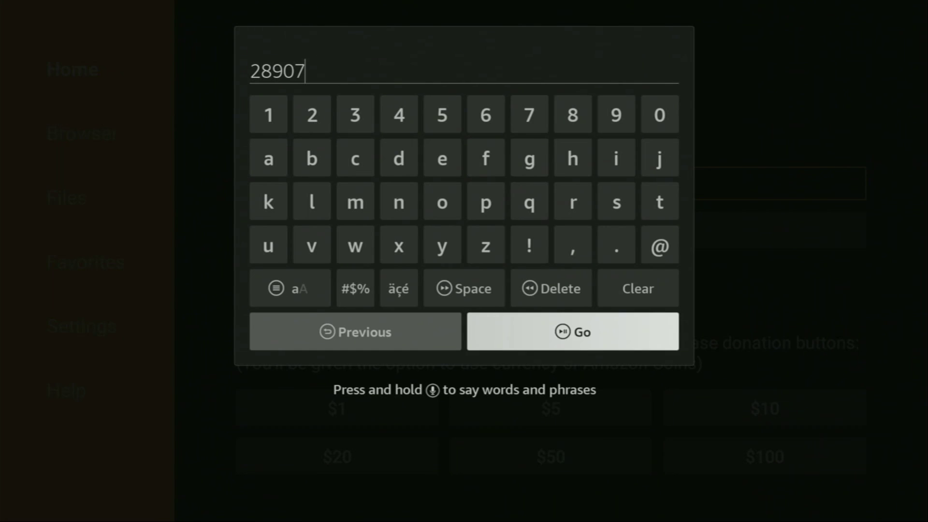
key("Return")
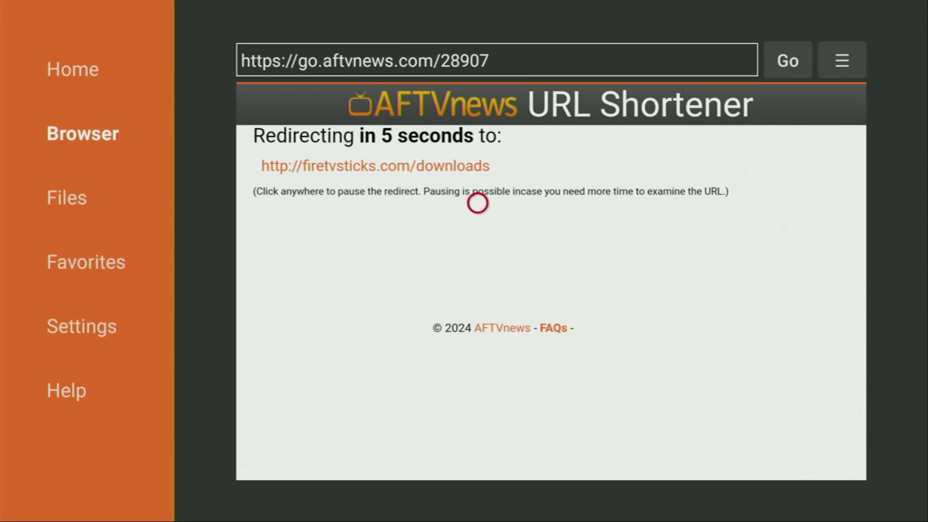
Show the Firetvsticks Downloads page full screen and go to its IPTV Players category
key("Menu")
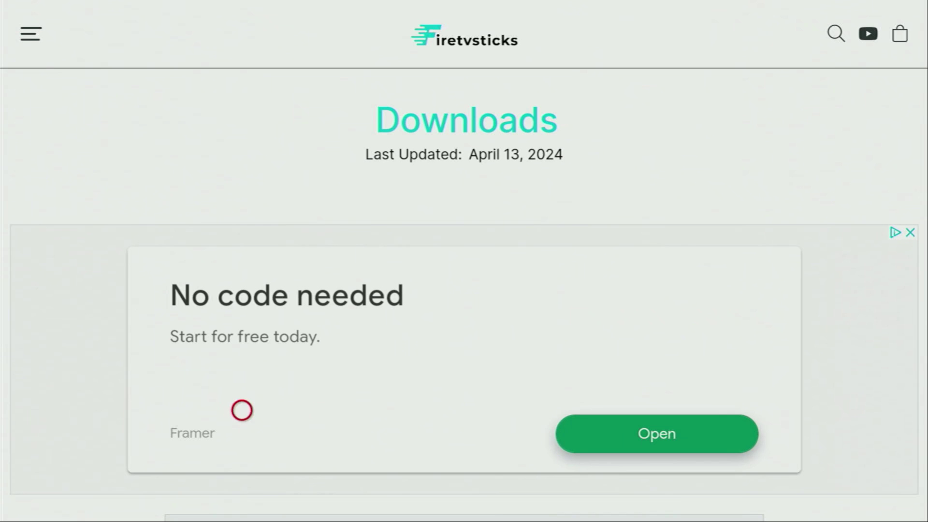
scroll(242, 502, "down", 6)
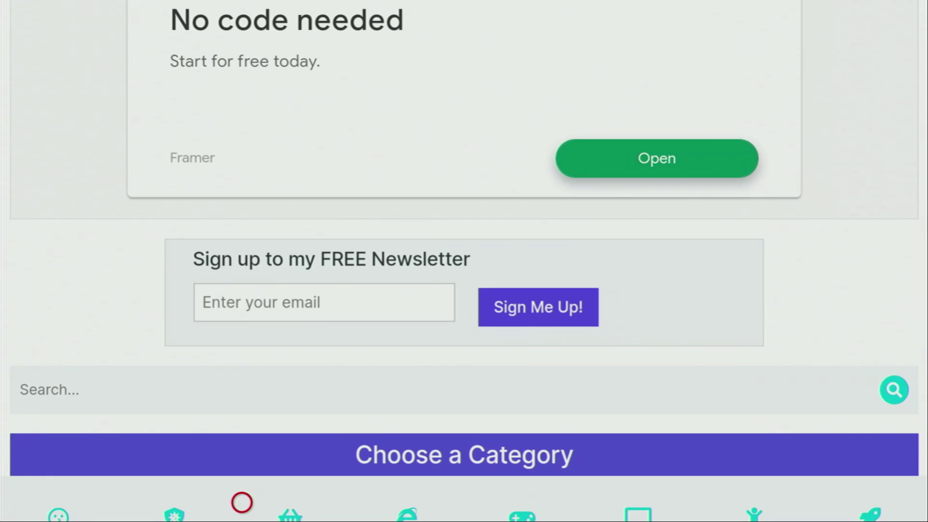
scroll(242, 503, "down", 4)
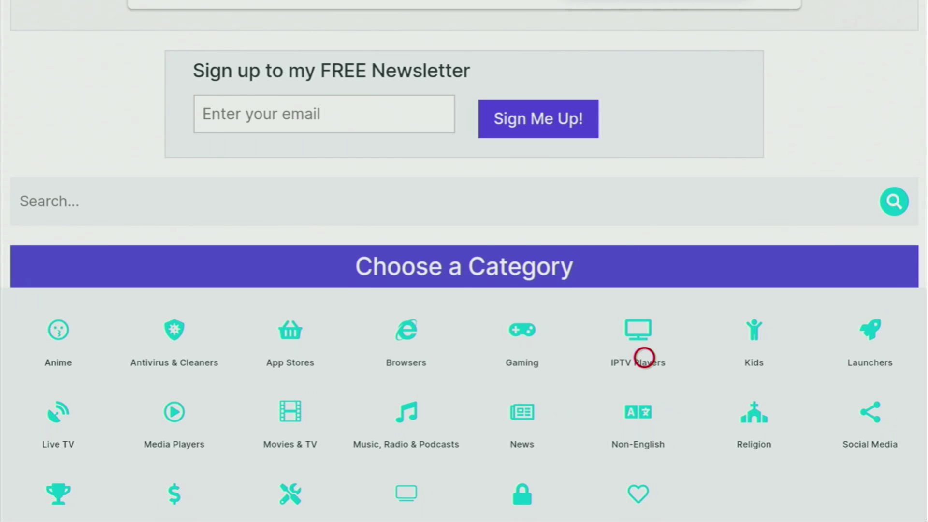
left_click(644, 358)
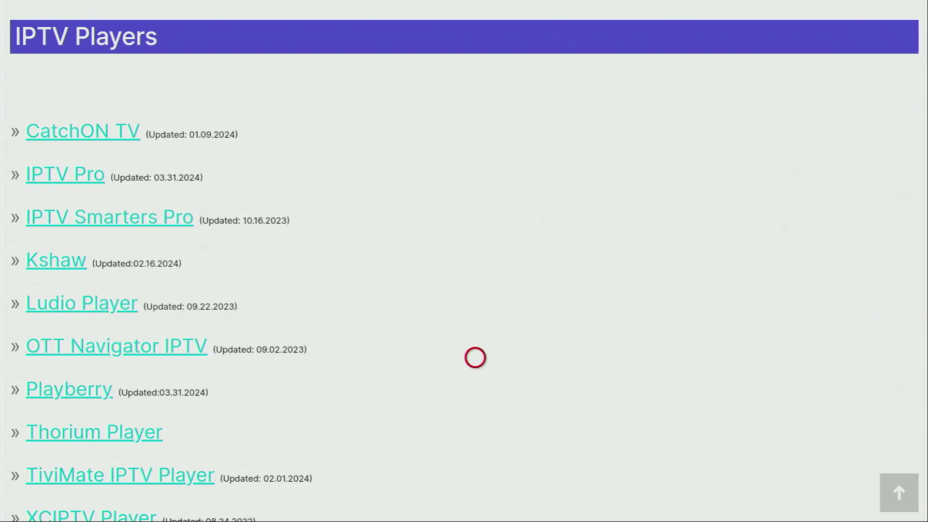
Download XCIPTV Player from its IPTV Players entry using the standard Download link and install it
scroll(475, 498, "down", 3)
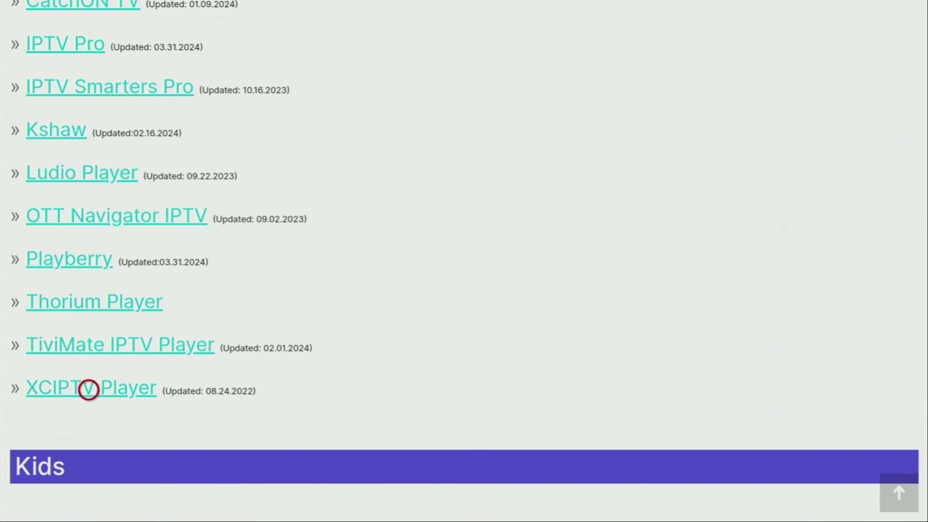
left_click(89, 390)
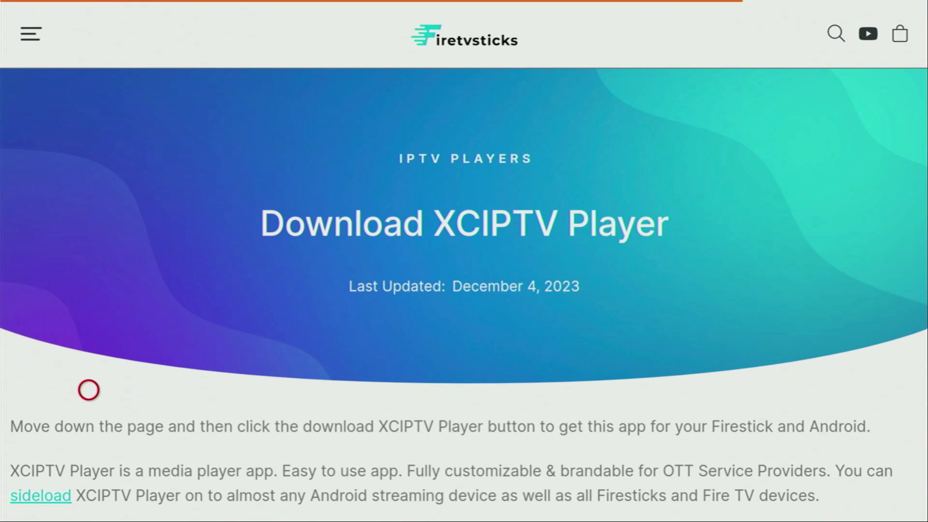
scroll(88, 389, "down", 15)
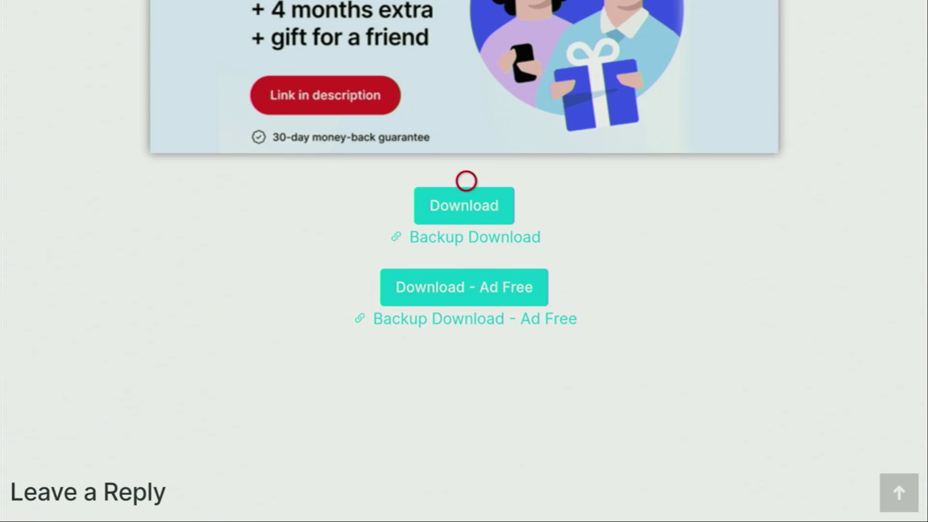
left_click(466, 222)
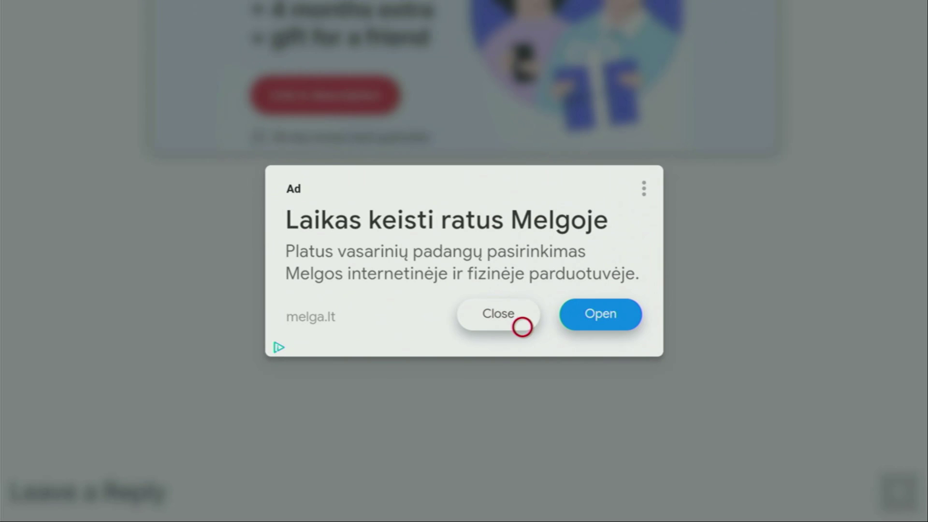
left_click(523, 328)
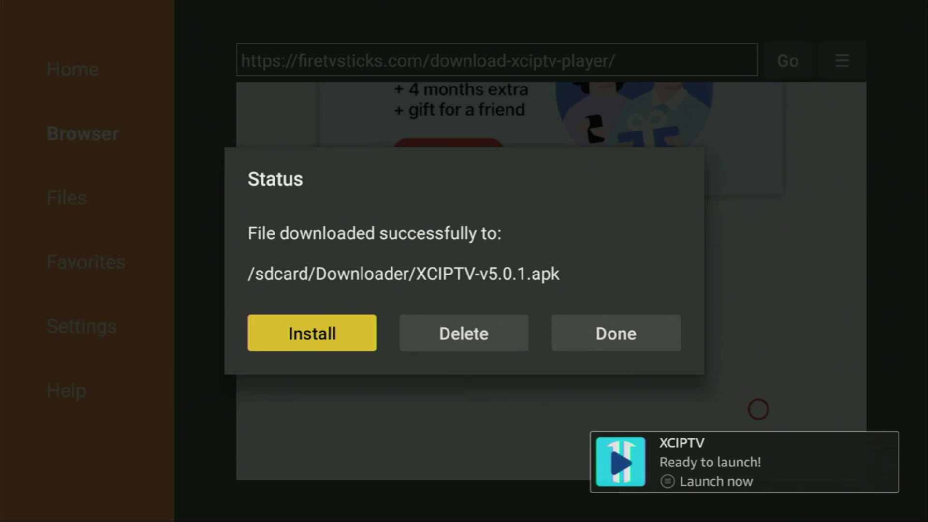
Delete the downloaded XCIPTV-v5.0.1.apk installer file and confirm the deletion
key("Right")
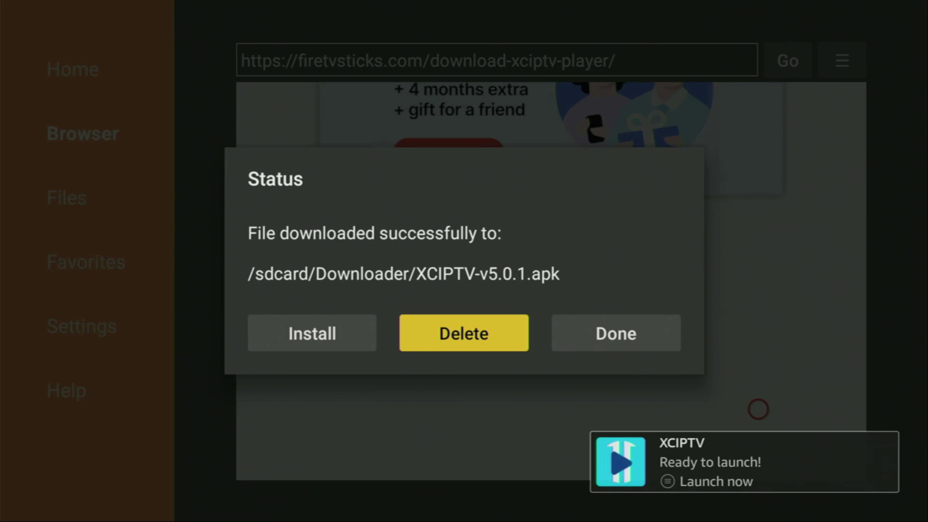
key("Return")
key("Left")
key("Return")
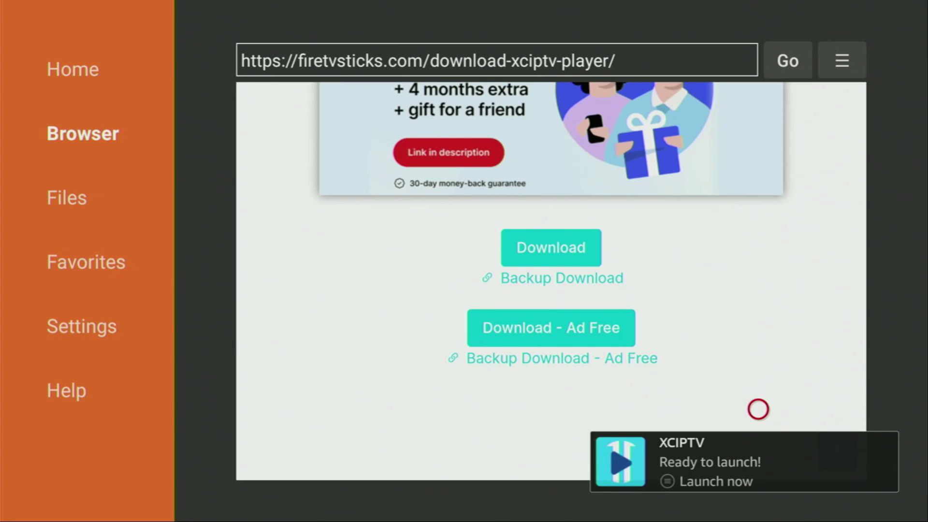
Return to the Fire TV home screen and open Your Apps & Channels
key("Home")
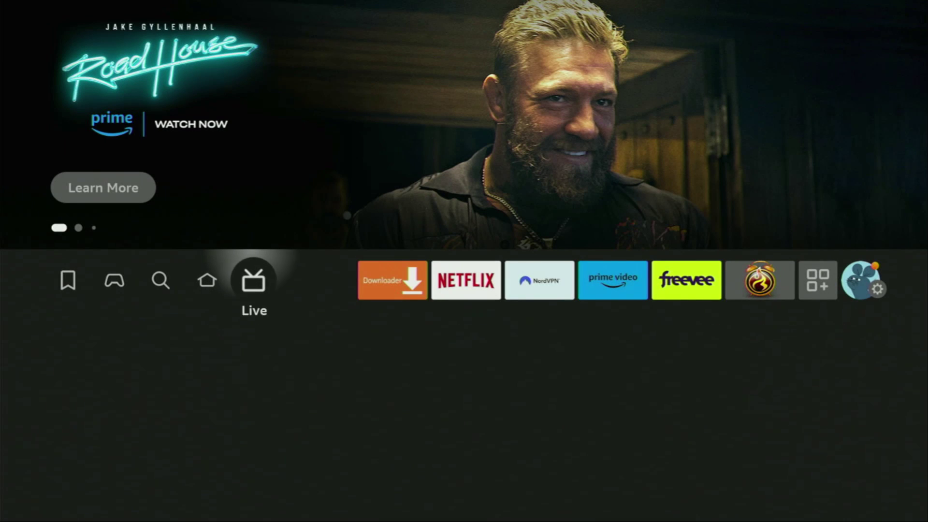
key("Right")
key("Right")
key("Right")
key("Right")
key("Right")
key("Right")
key("Right")
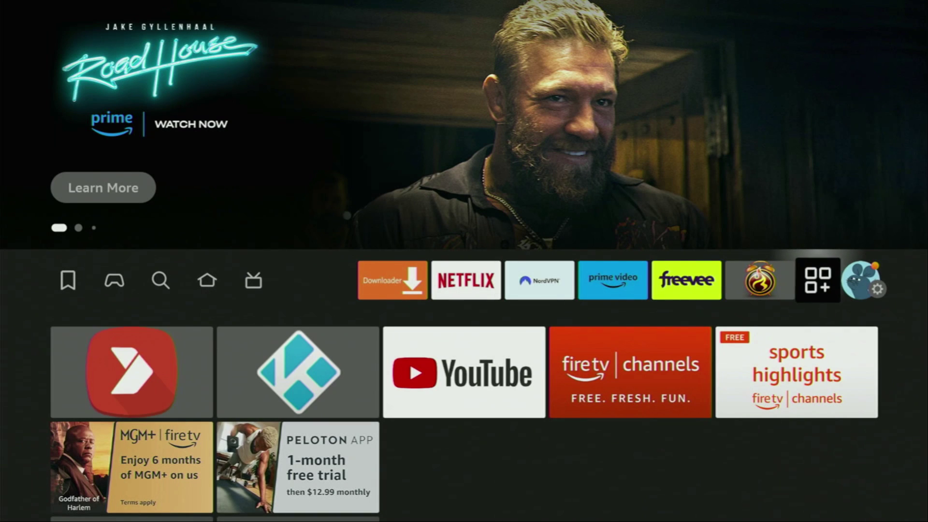
key("Return")
Move the XCIPTV app to the front of Your Apps & Channels
key("Down")
key("Down")
key("Down")
key("Down")
key("Down")
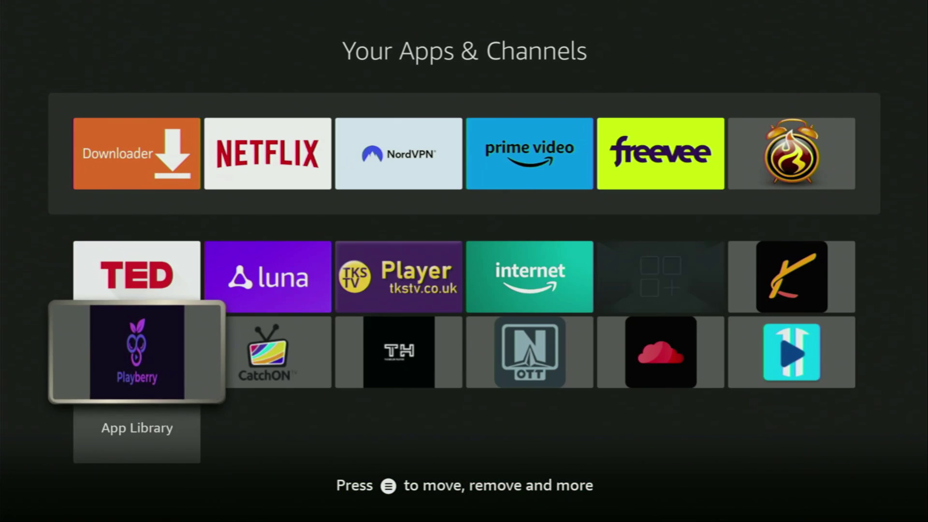
key("Down")
key("Up")
key("Down")
key("Down")
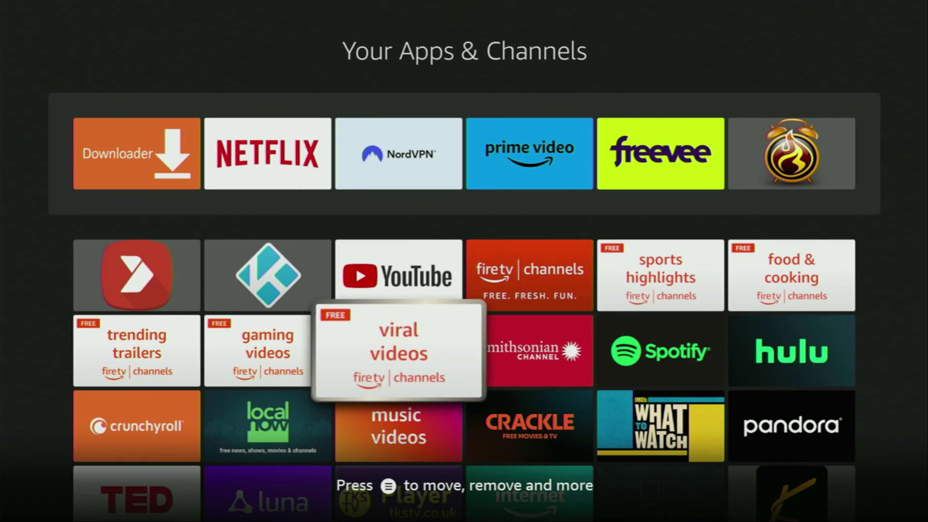
key("Down")
key("Down")
key("Down")
key("Right")
key("Down")
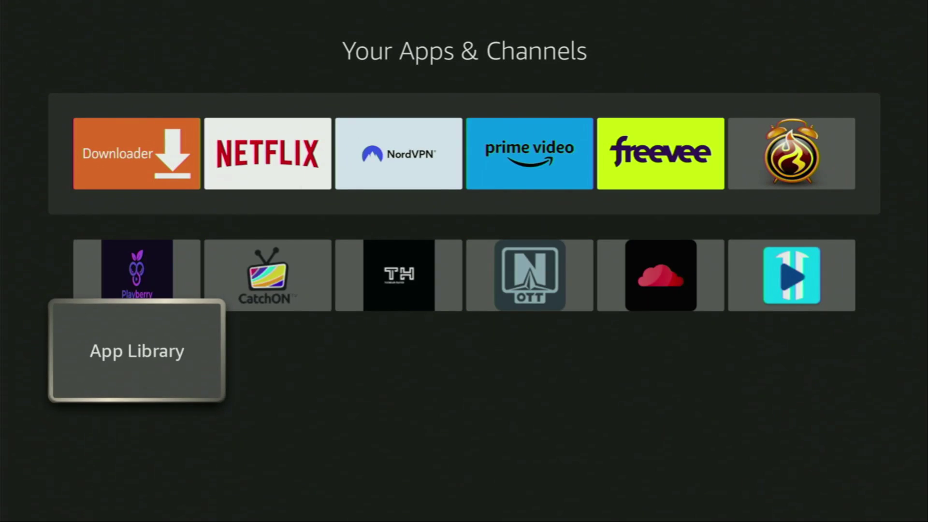
key("Up")
key("Right")
key("Right")
key("Right")
key("Right")
key("Down")
key("Up")
key("Right")
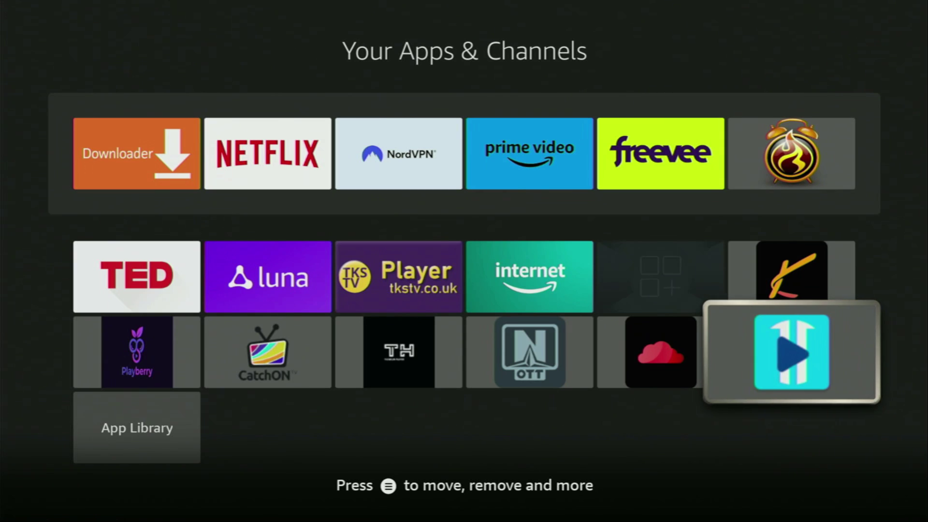
key("Menu")
key("Down")
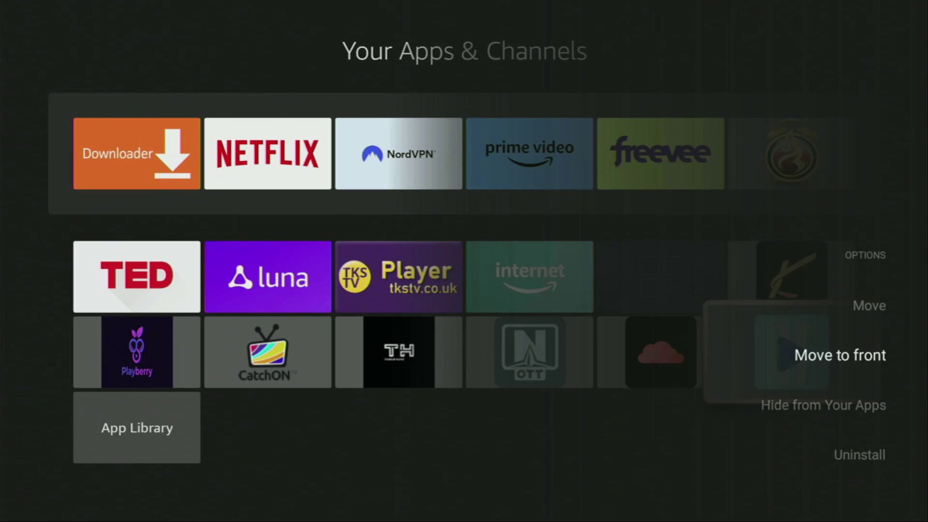
key("Return")
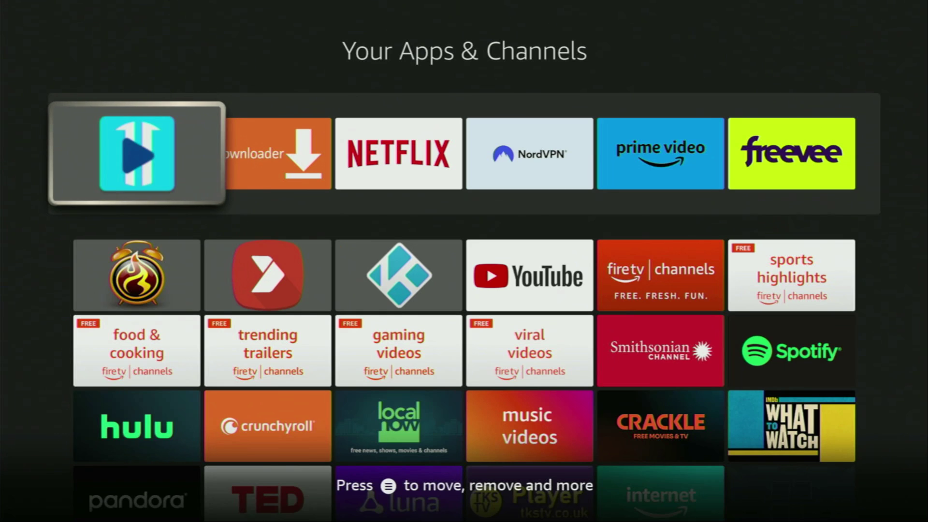
key("Right")
key("Right")
key("Right")
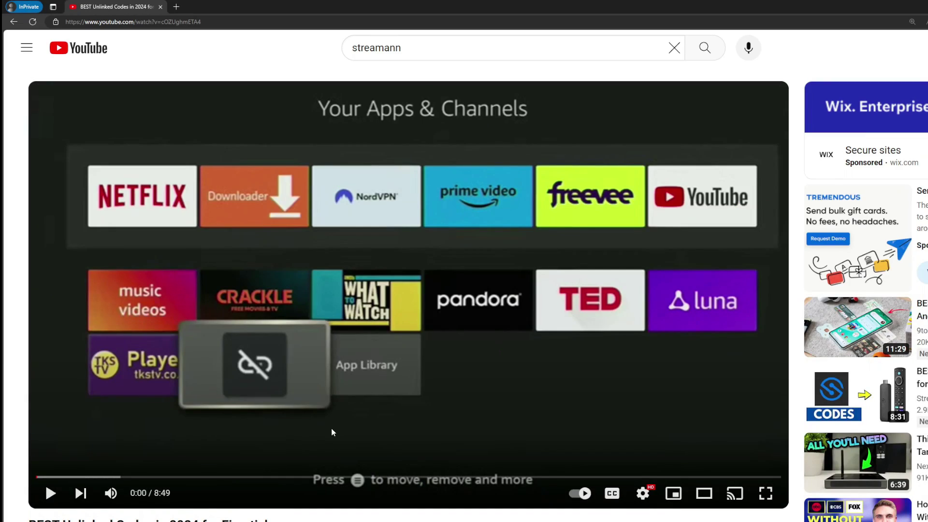
On YouTube, expand the description of "BEST Unlinked Codes in 2024 for Firesticks" and highlight the topvpnoffer.com link in the pinned comment
scroll(332, 428, "down", 7)
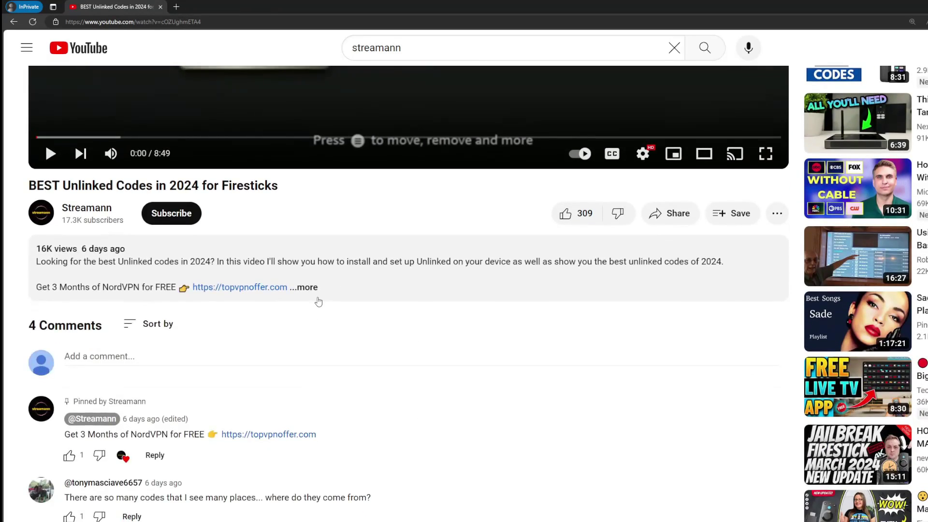
left_click(317, 303)
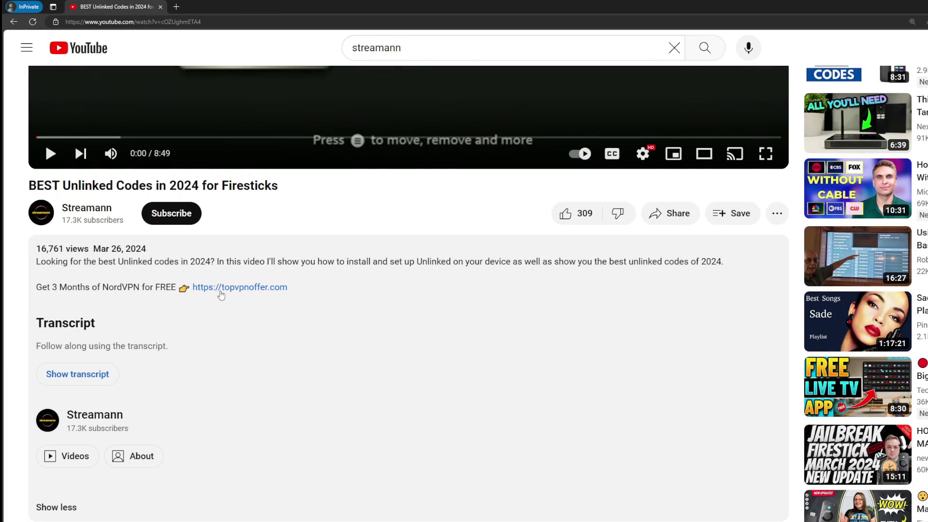
scroll(238, 377, "down", 5)
left_click_drag(318, 400, 222, 402)
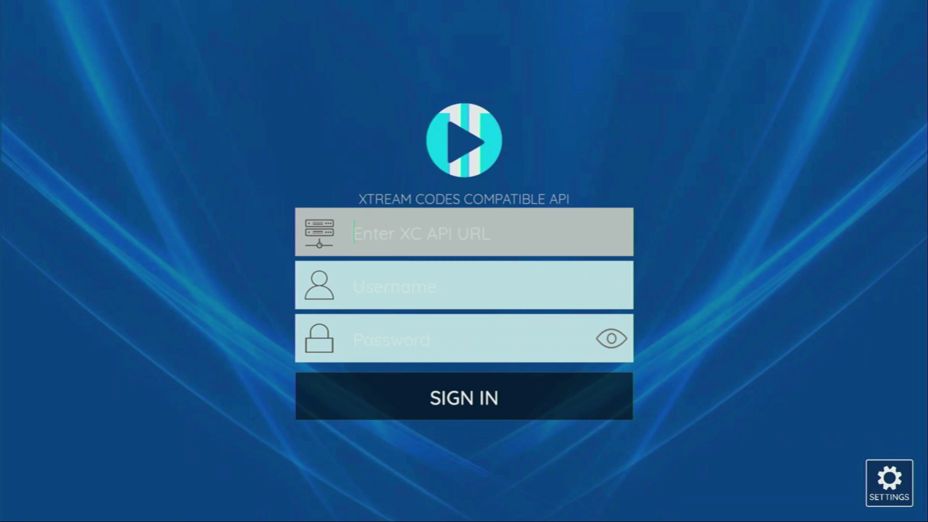
In XCIPTV, open the login settings and set the panel type to M3U URL, leaving the M3U address field selected
key("Down")
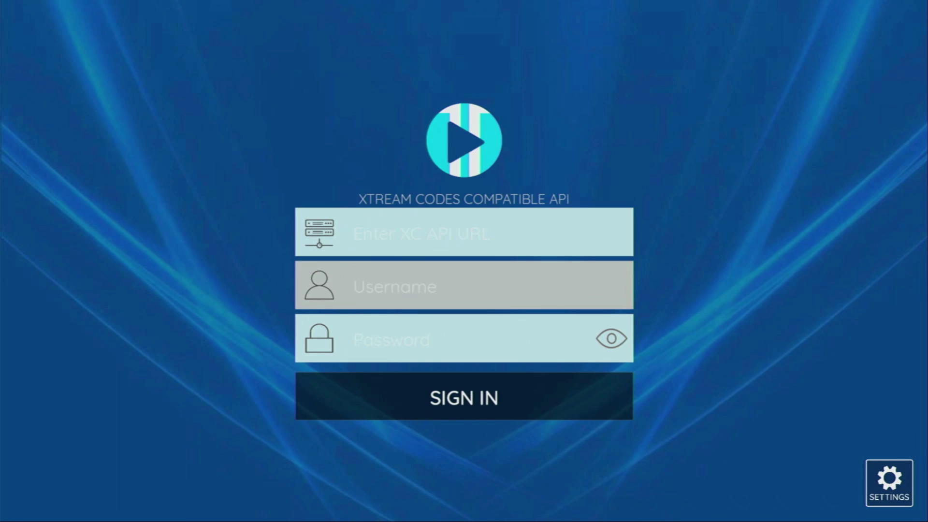
key("Down")
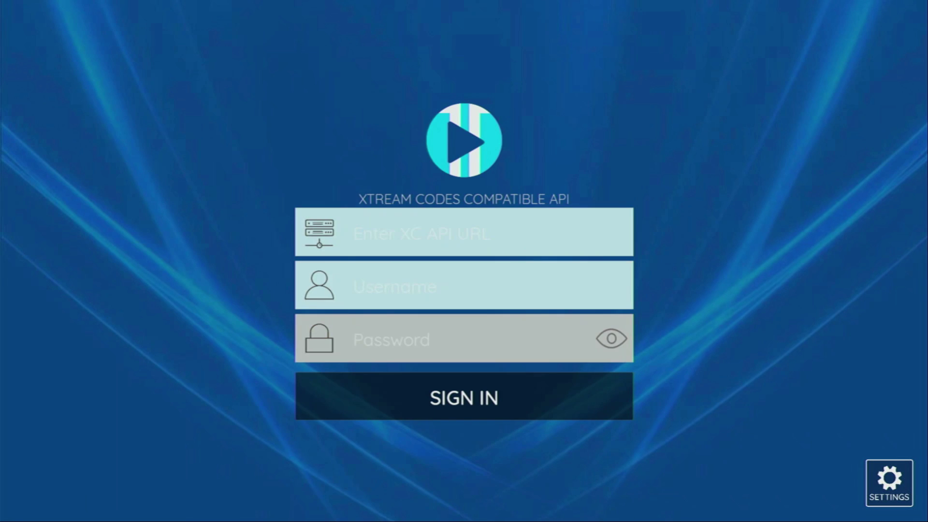
key("Down")
key("Down")
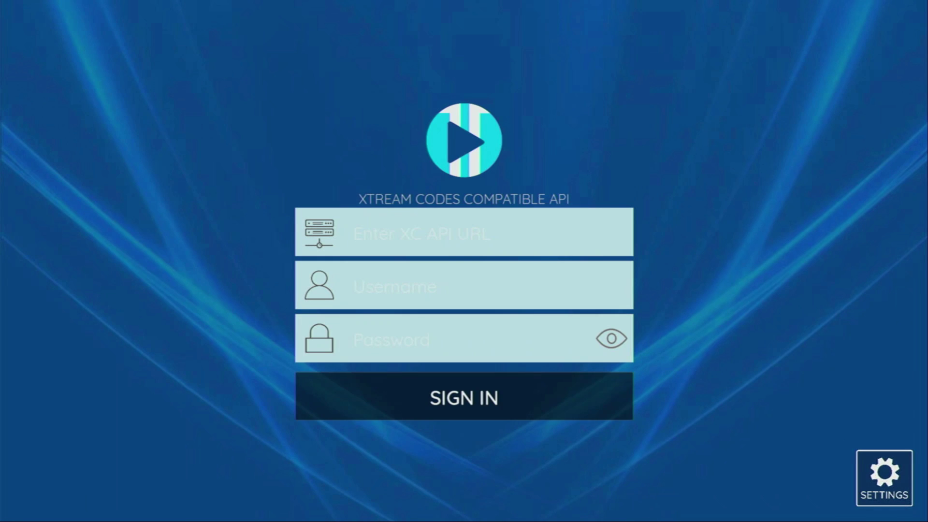
key("Return")
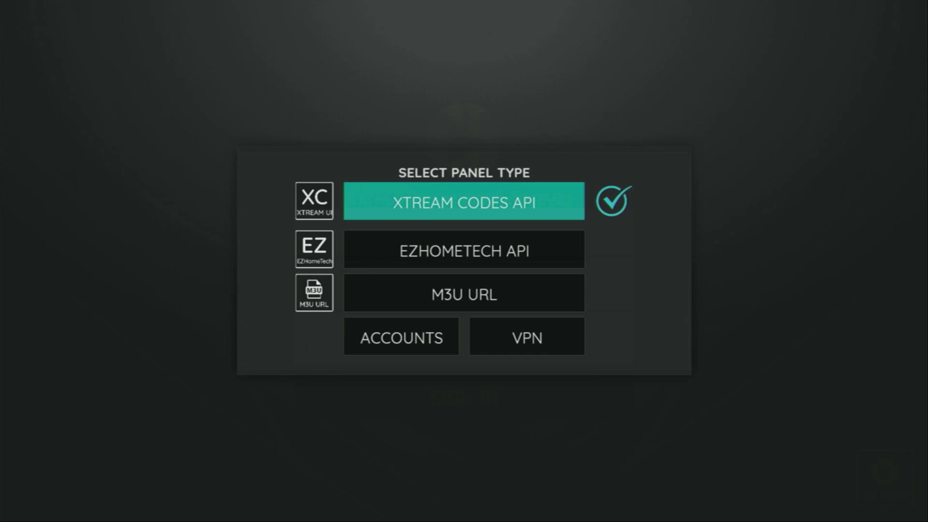
key("Down")
key("Down")
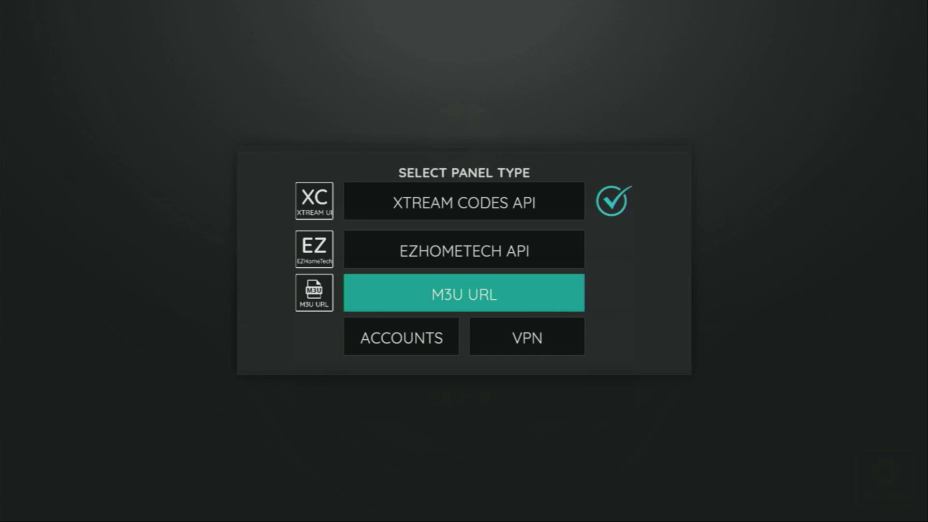
key("Return")
key("Down")
key("Up")
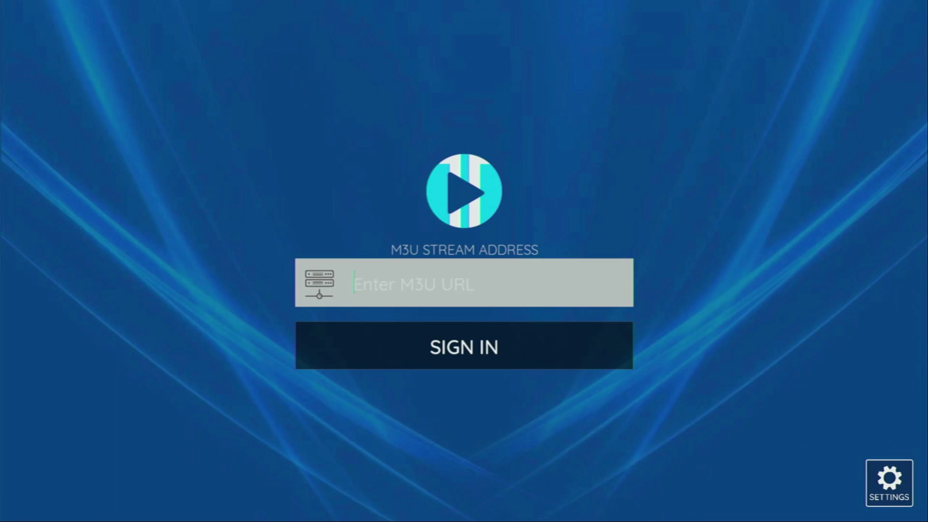